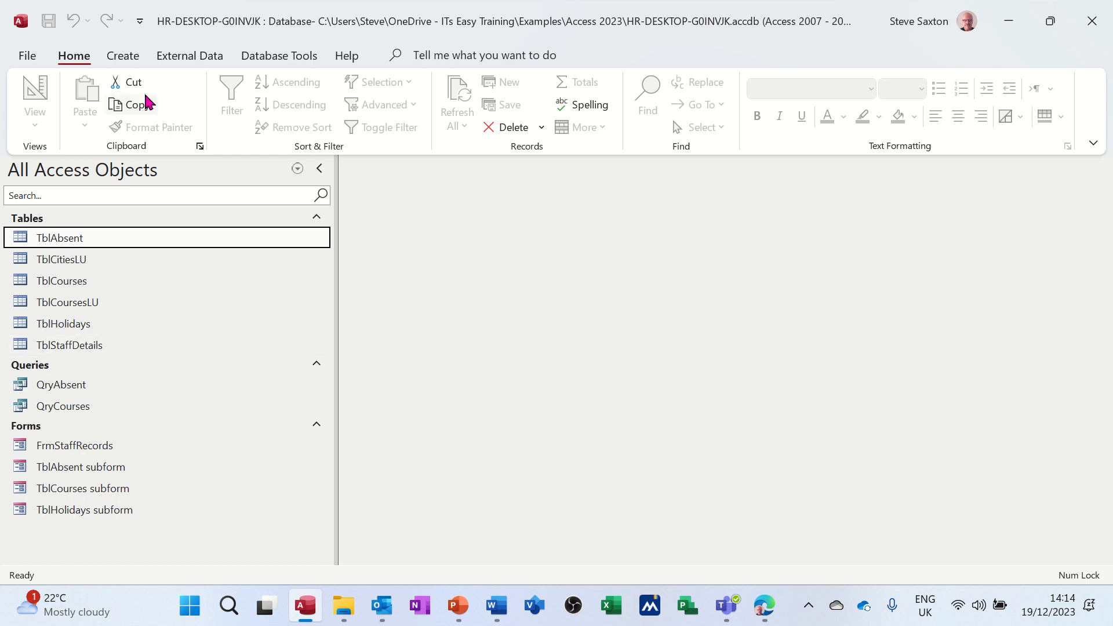
Step: Create a new query in design view and add the TblStaffDetails and TblAbsent tables to it
click(124, 58)
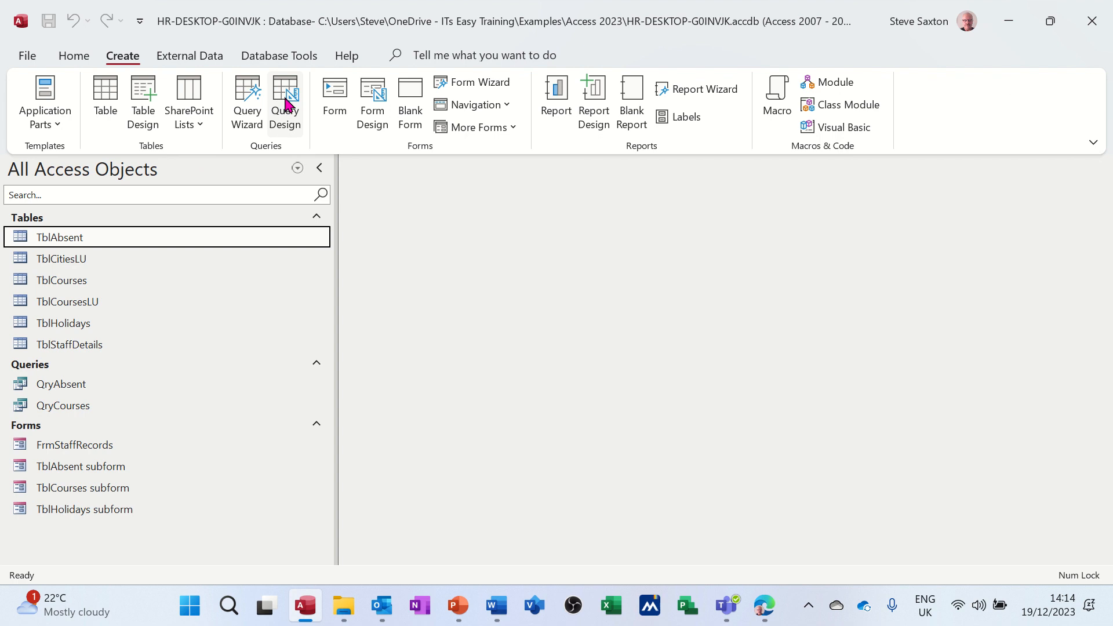
click(287, 104)
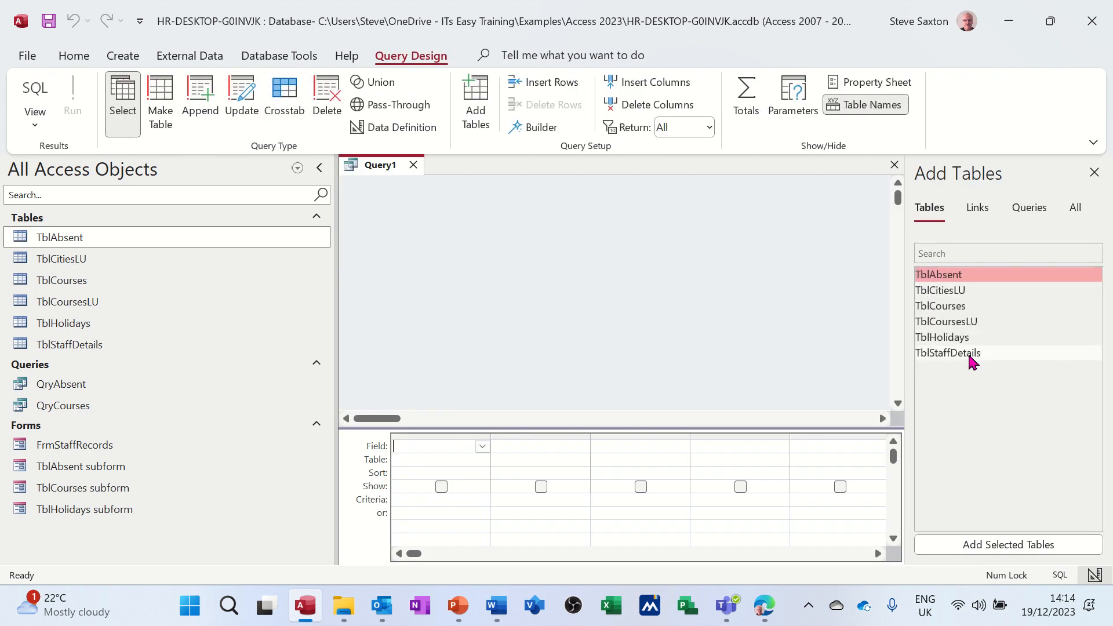
drag(973, 362, 418, 217)
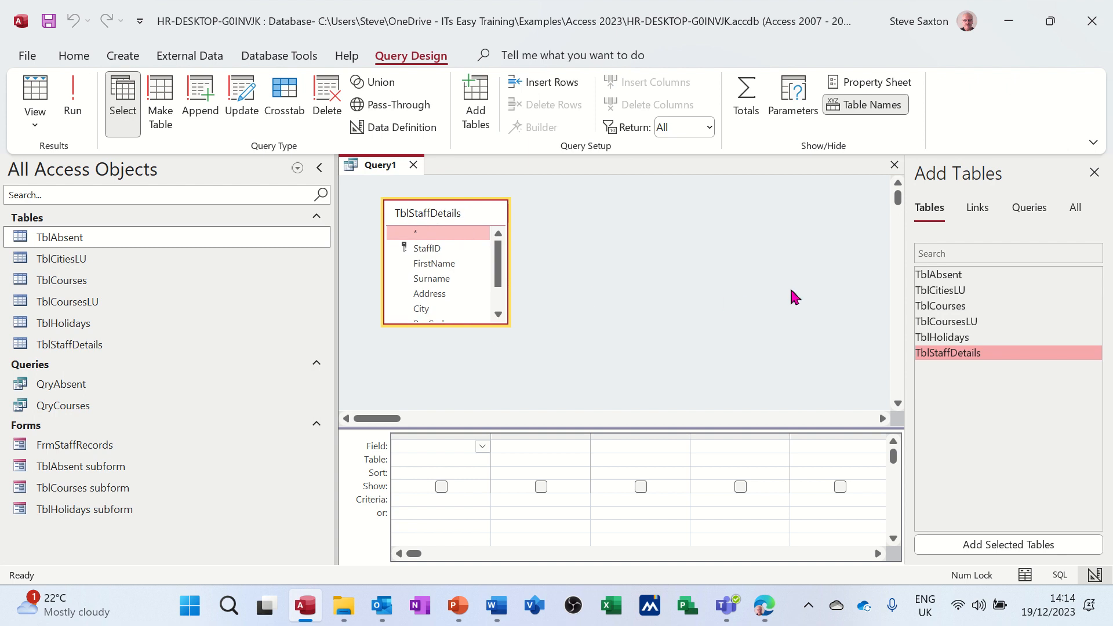
drag(955, 282, 653, 236)
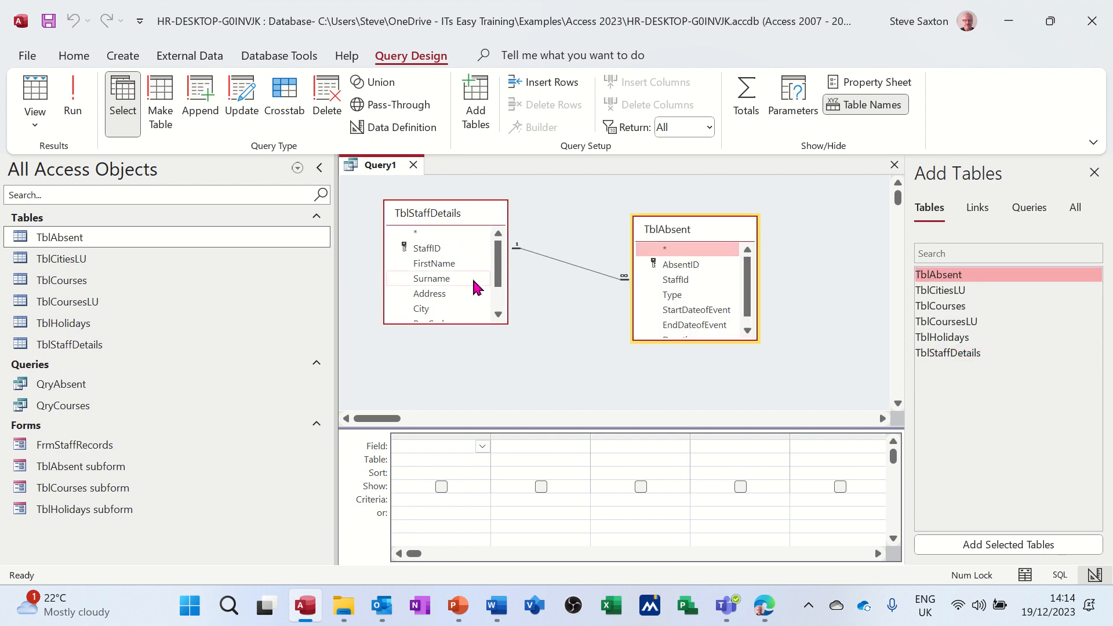
Step: Add FirstName and Surname from TblStaffDetails plus Type and Duration from TblAbsent to the query, and check it with a run
double_click(451, 265)
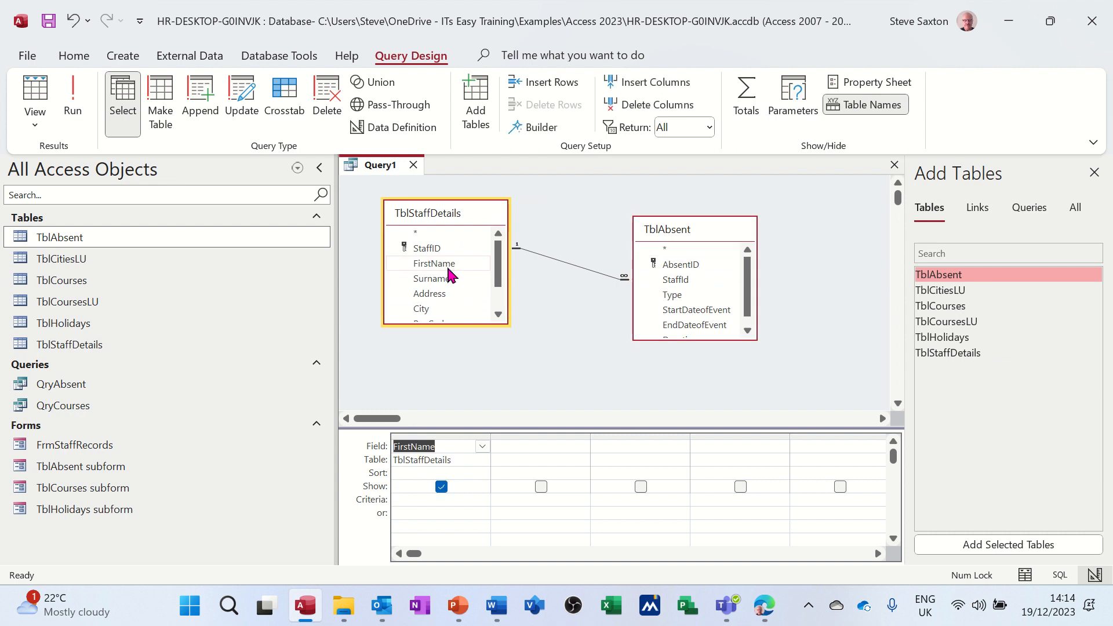
double_click(450, 279)
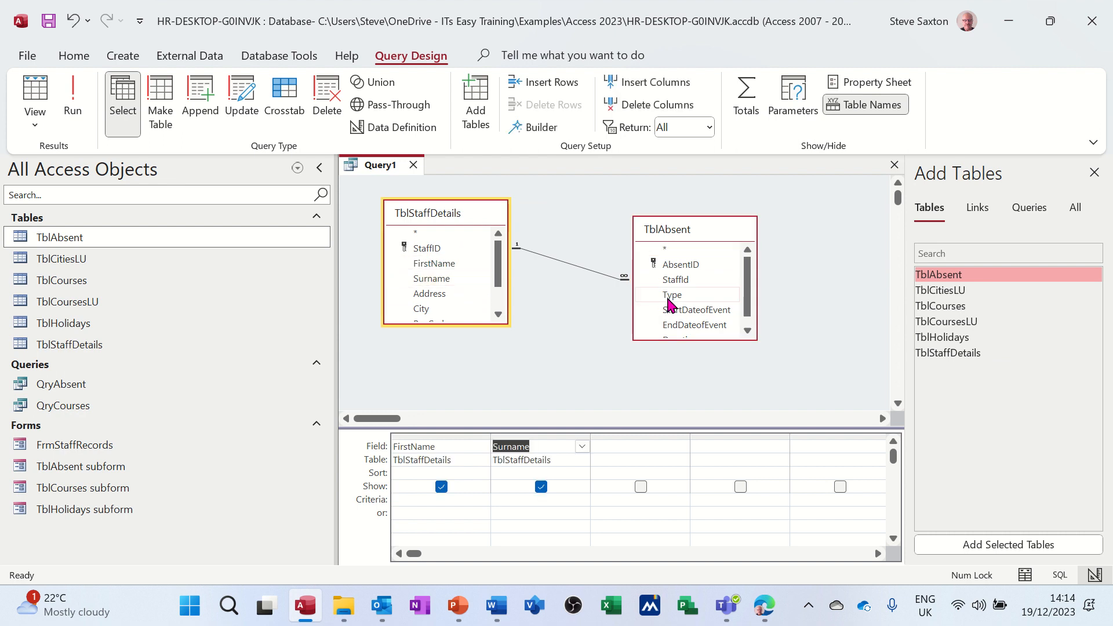
double_click(671, 295)
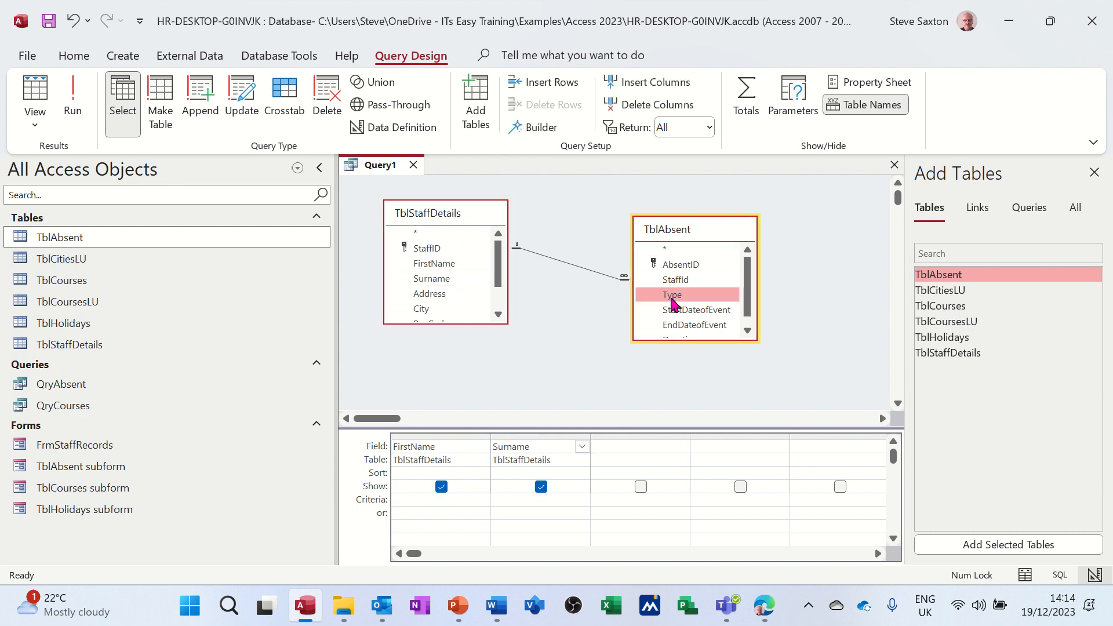
drag(751, 287, 752, 306)
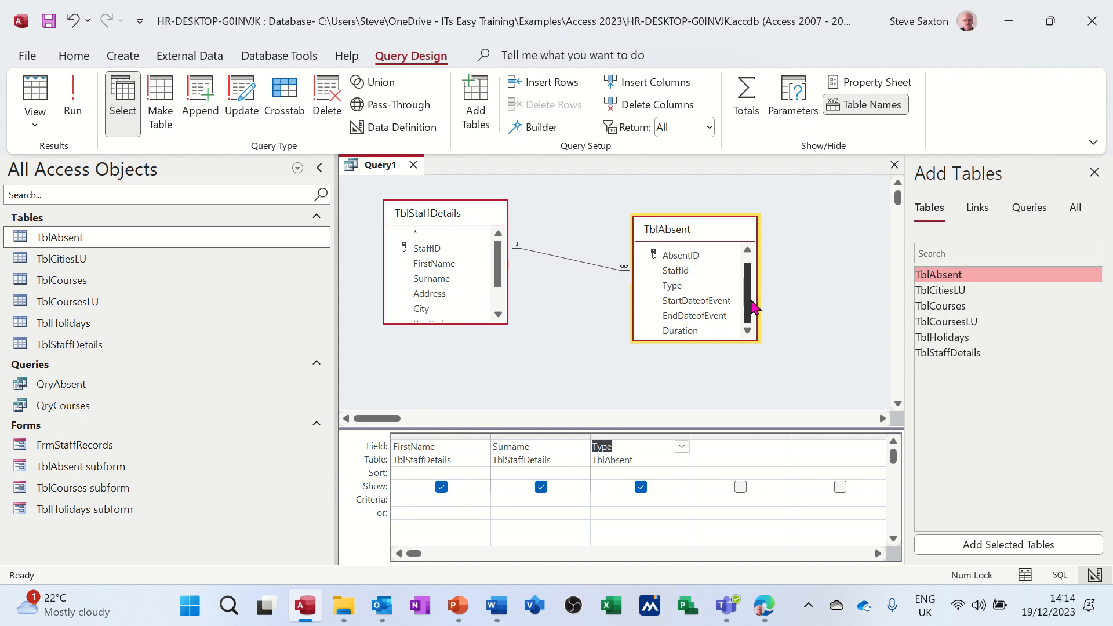
double_click(695, 330)
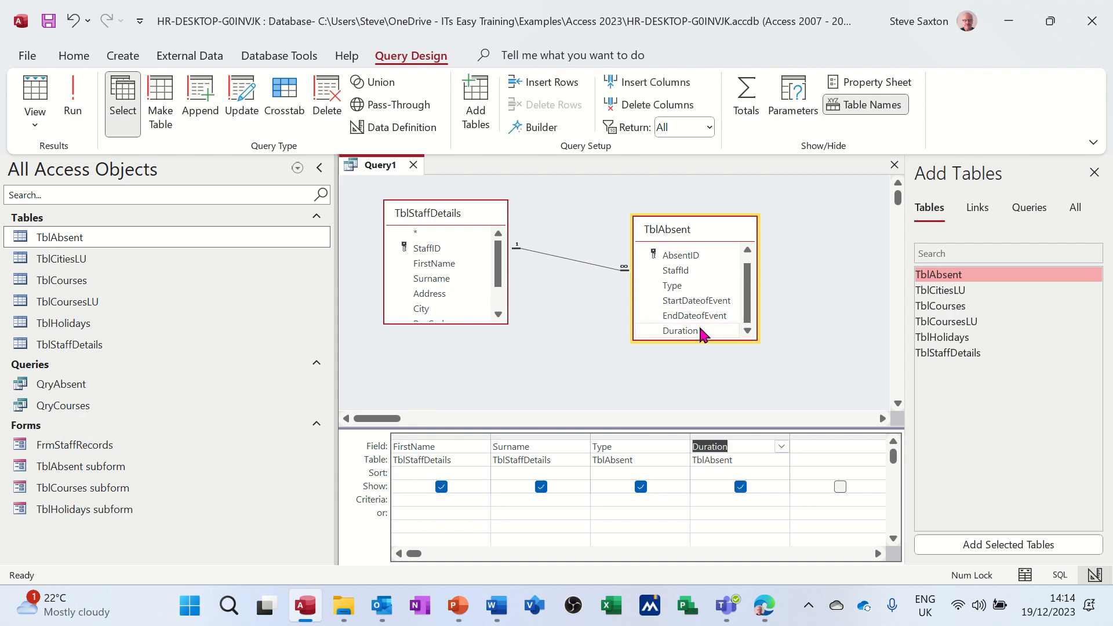
click(74, 96)
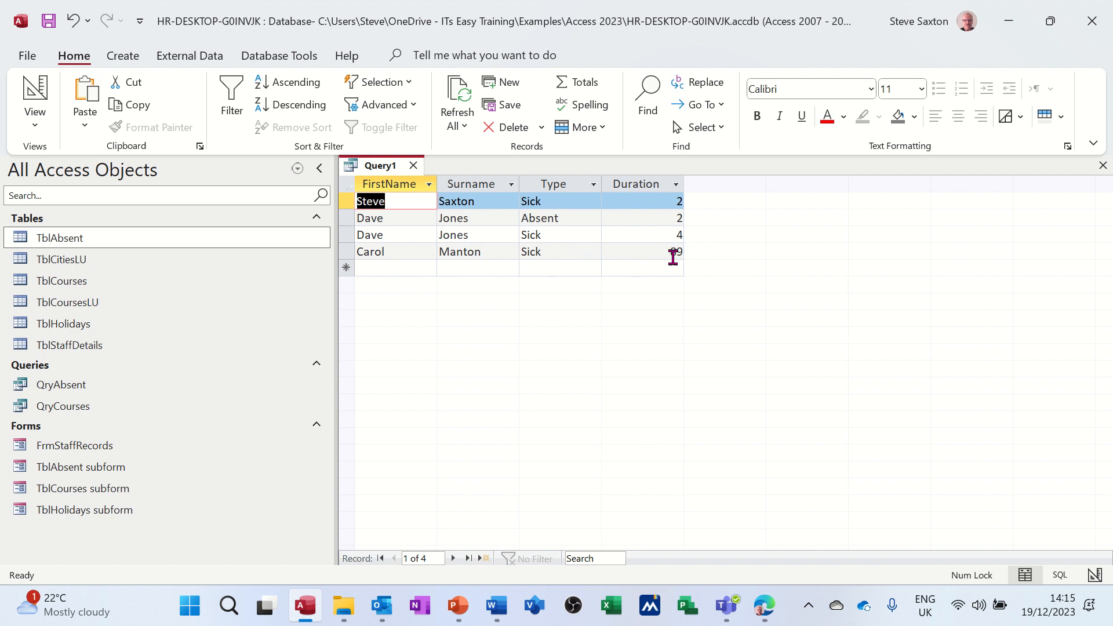
click(36, 88)
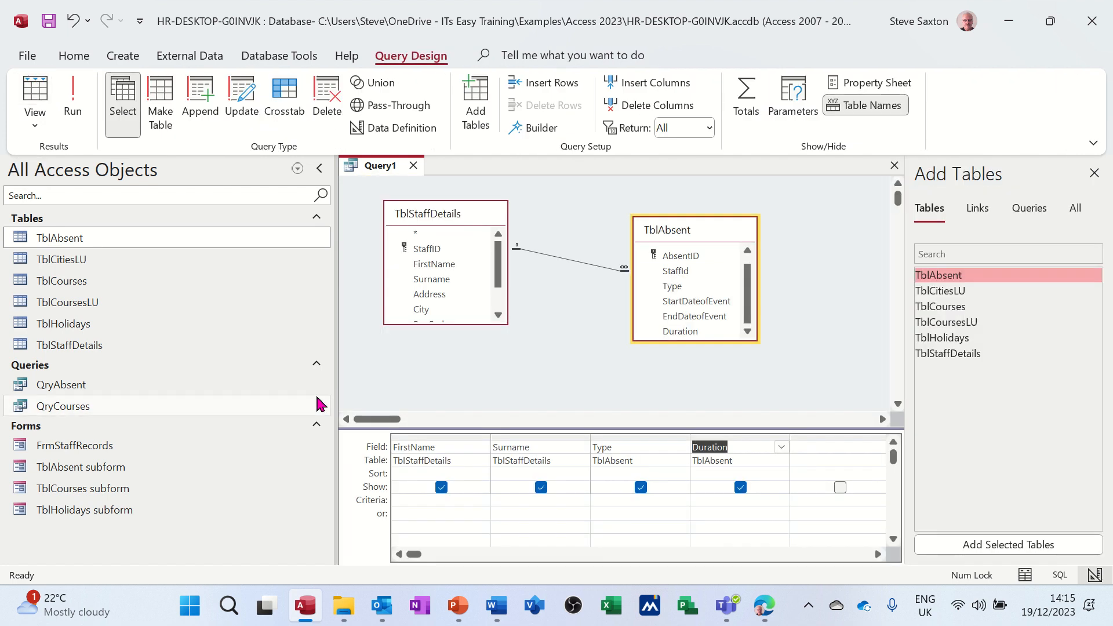
Step: Set the Surname field's criteria to the parameter prompt [Enter Surname]
click(503, 504)
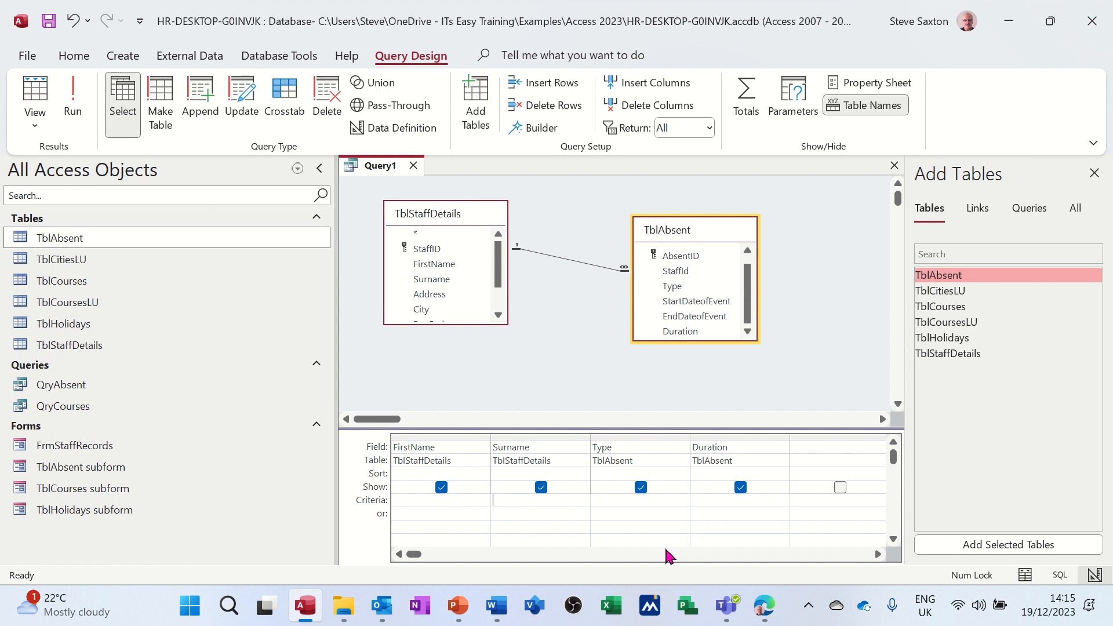
key(shift+F2)
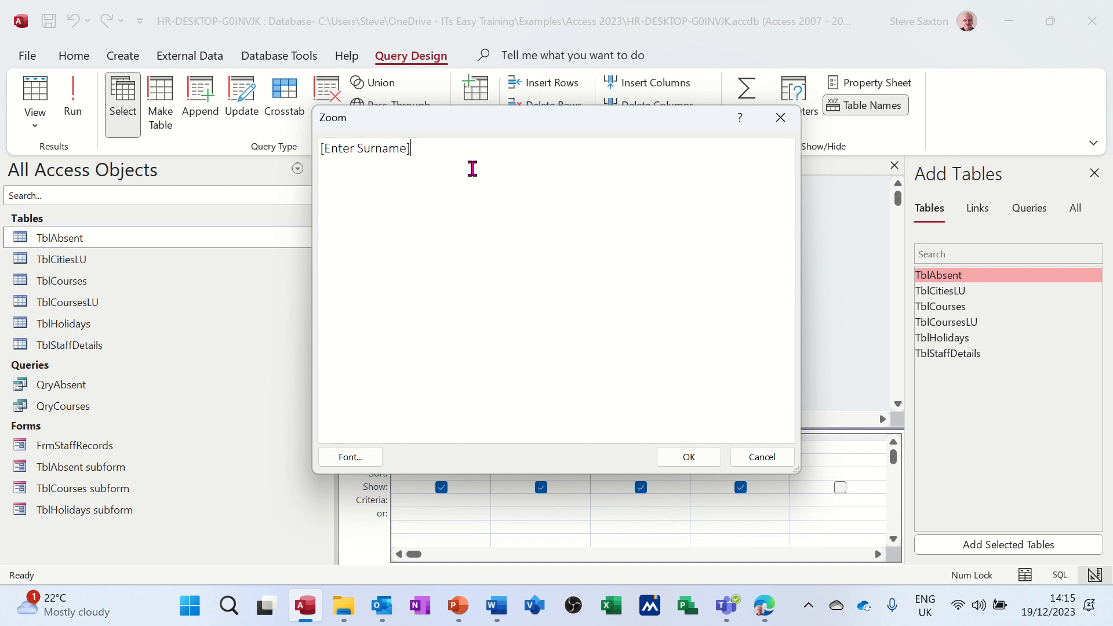
click(686, 458)
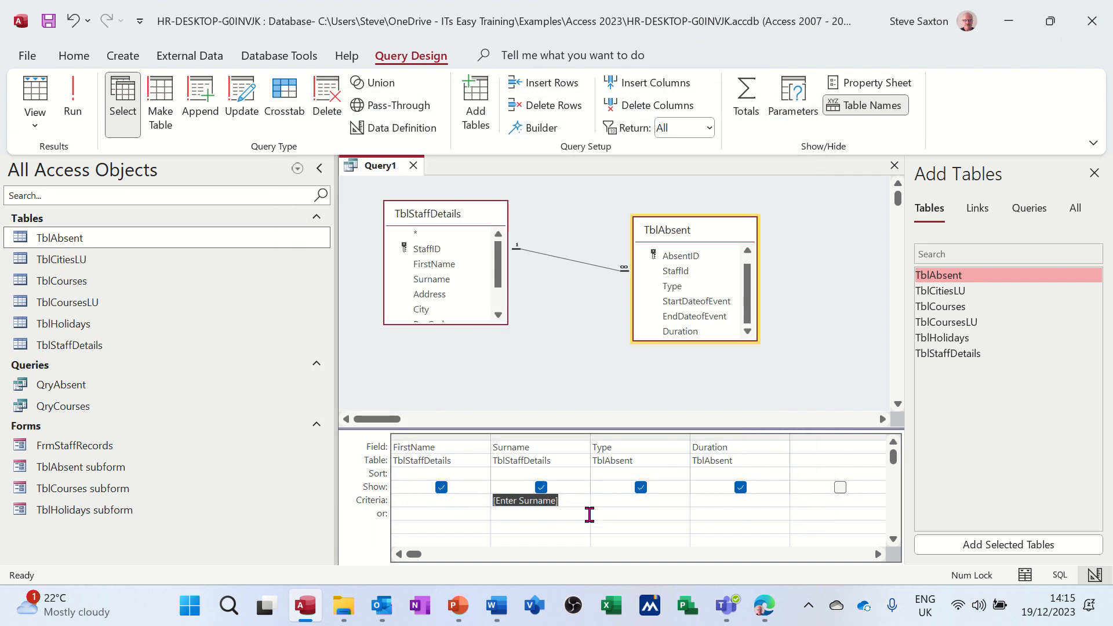
click(579, 518)
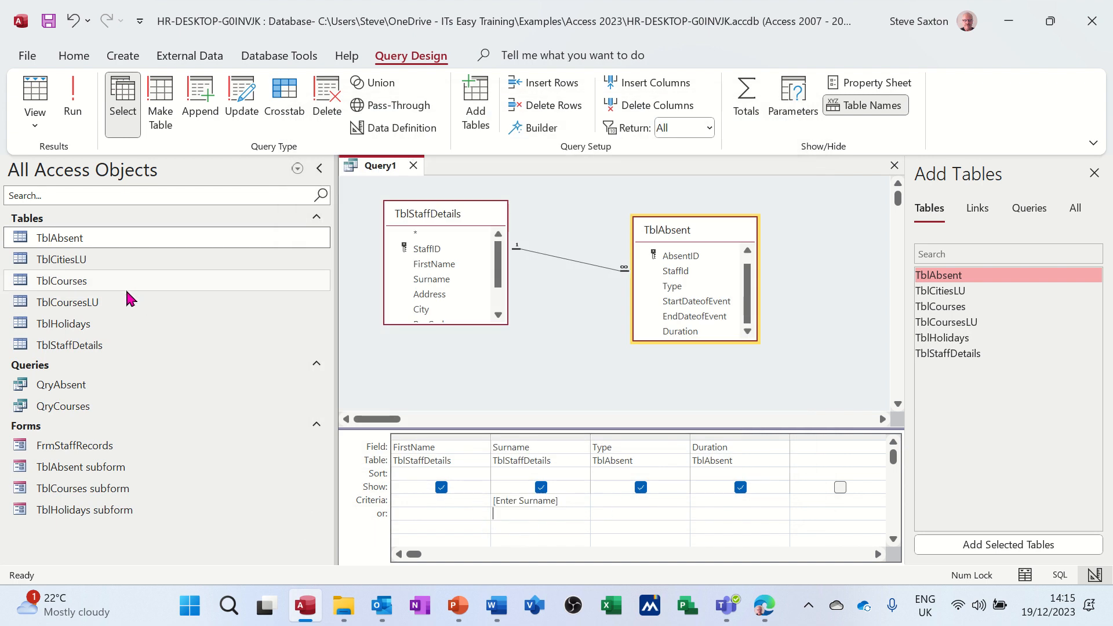
Step: Look up the surnames in TblStaffDetails and test the parameter query with one staff member's surname, returning to design view
double_click(102, 347)
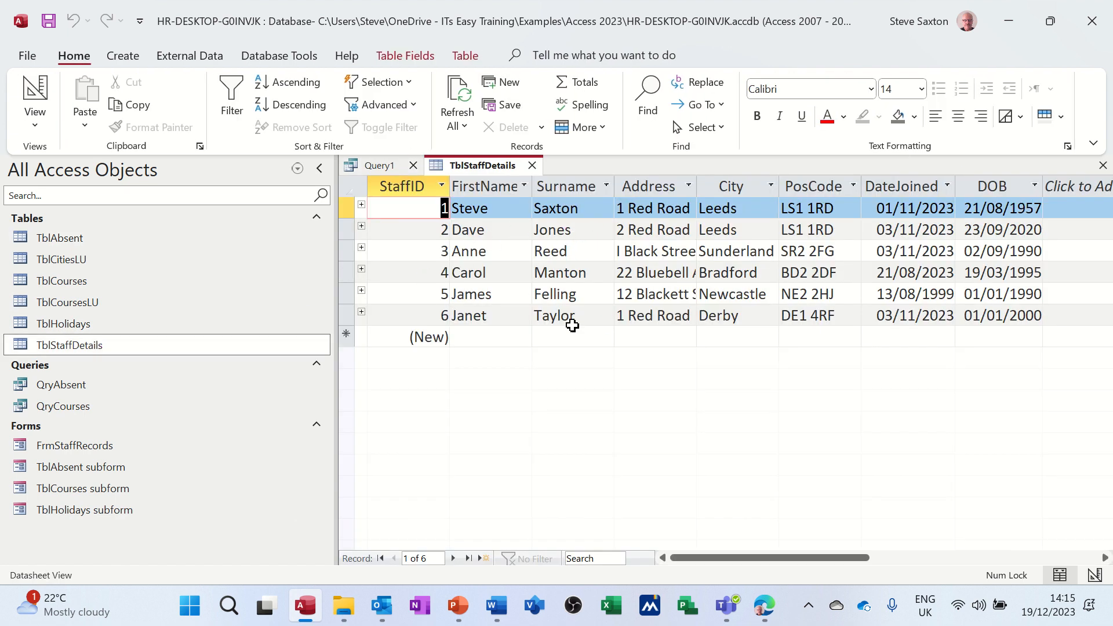
click(533, 167)
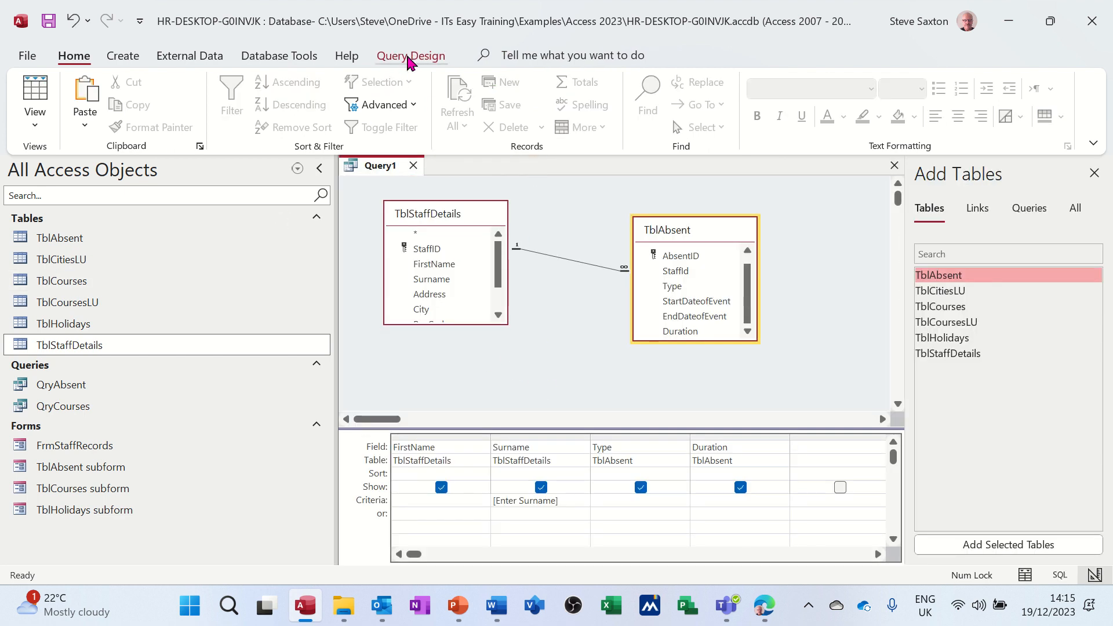
click(409, 56)
click(73, 96)
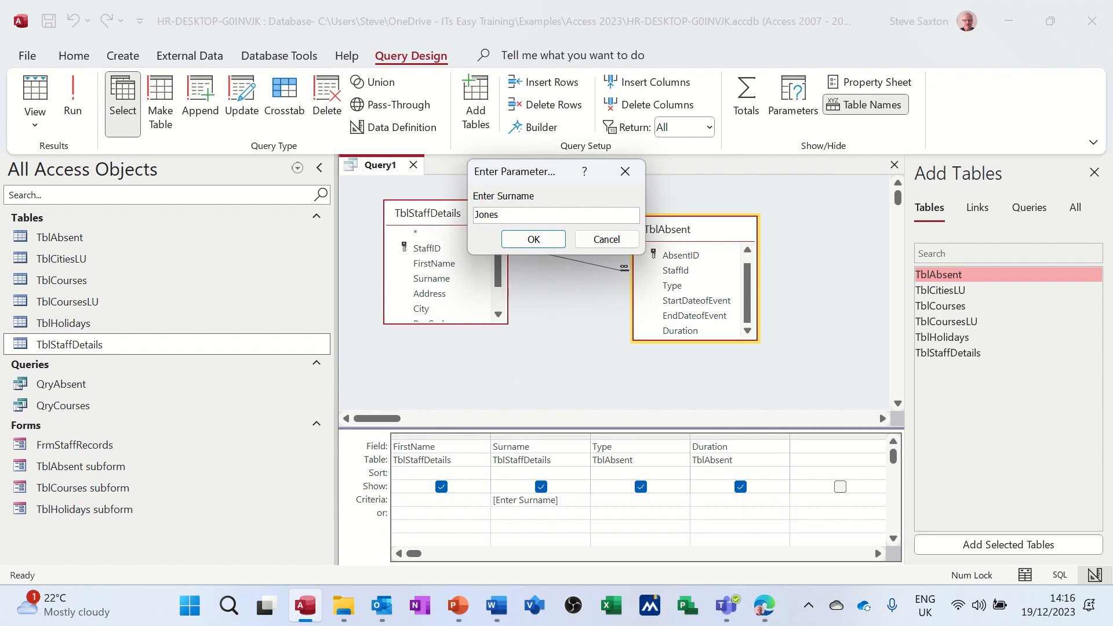
key(Return)
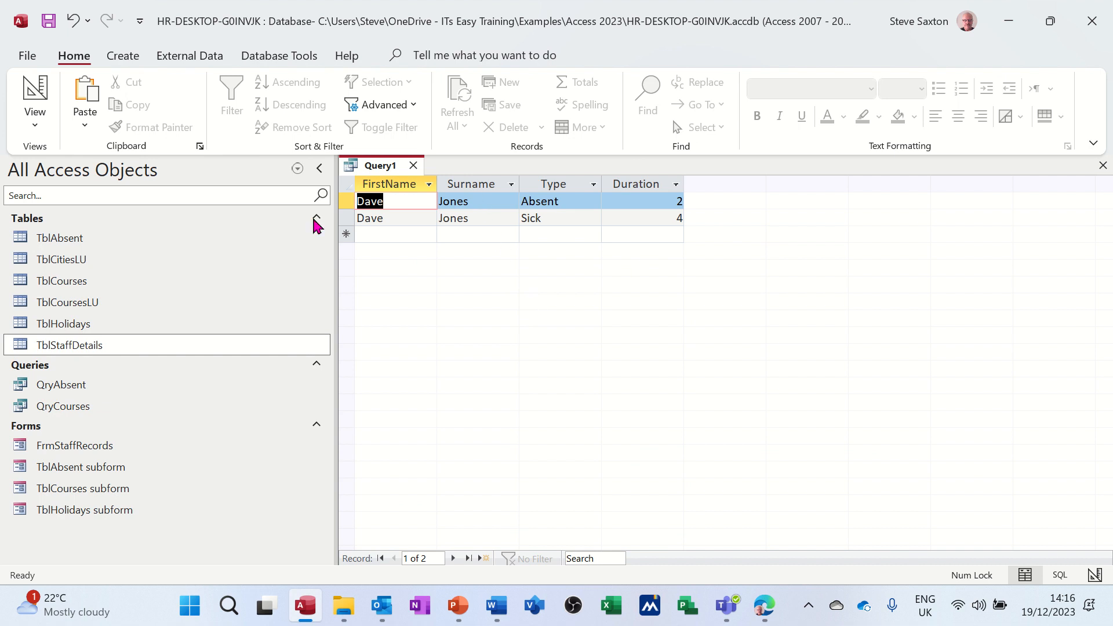
click(35, 90)
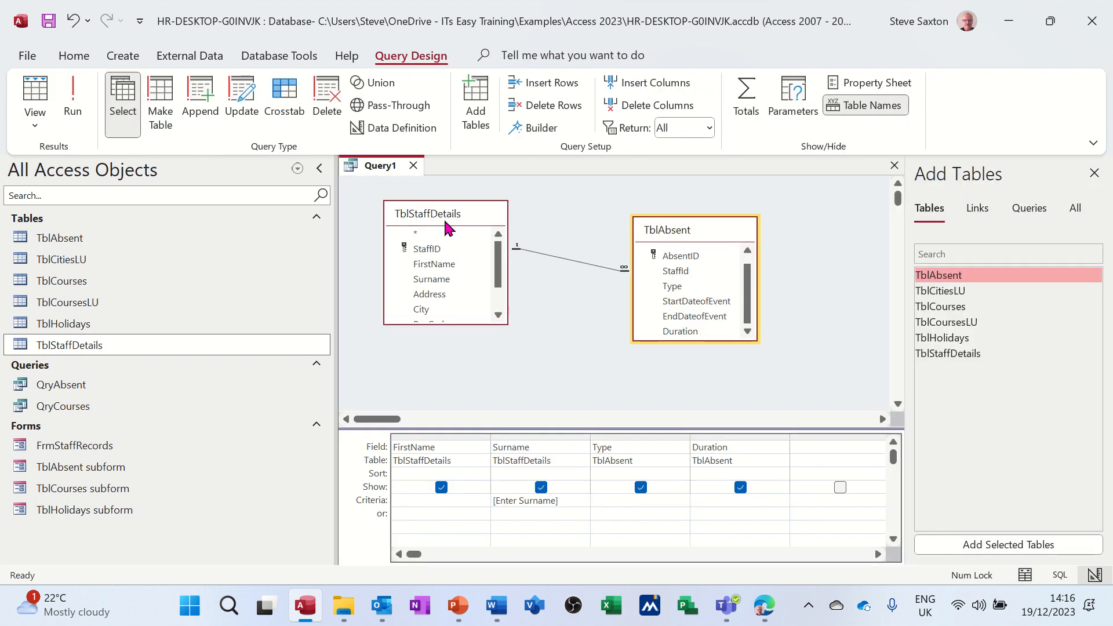
Step: Run the parameter query for two other staff surnames and return to its design view
click(76, 91)
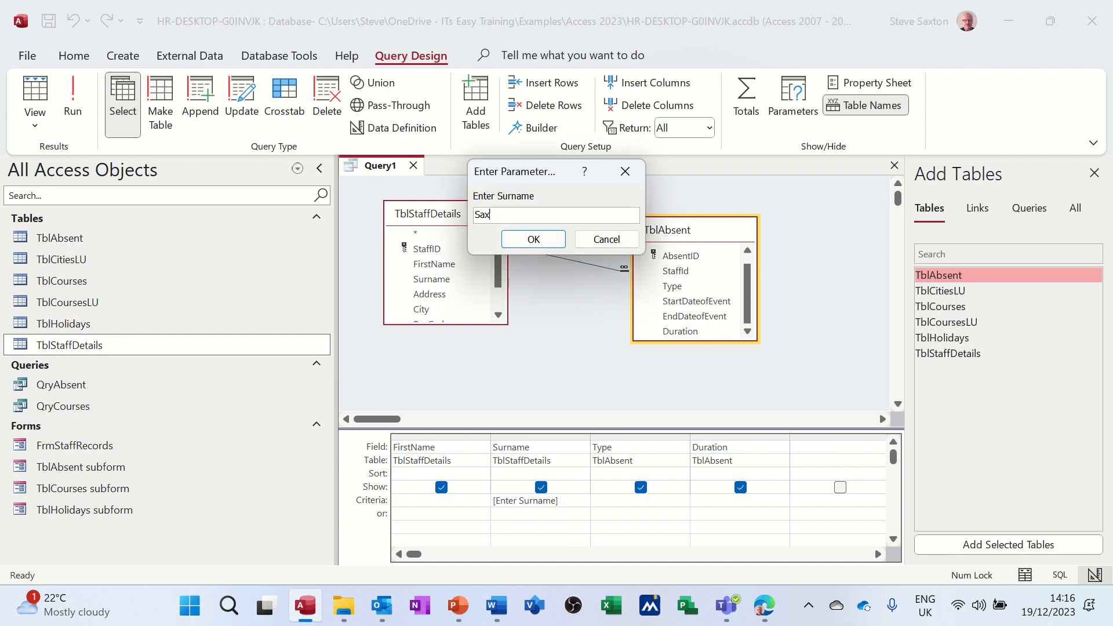
key(Return)
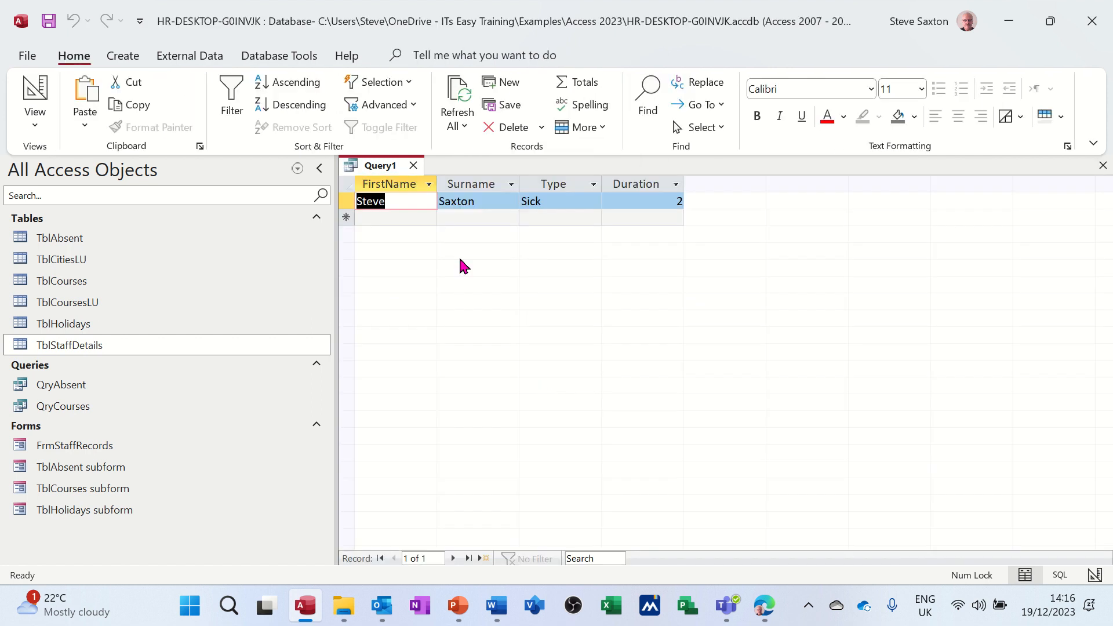
click(34, 90)
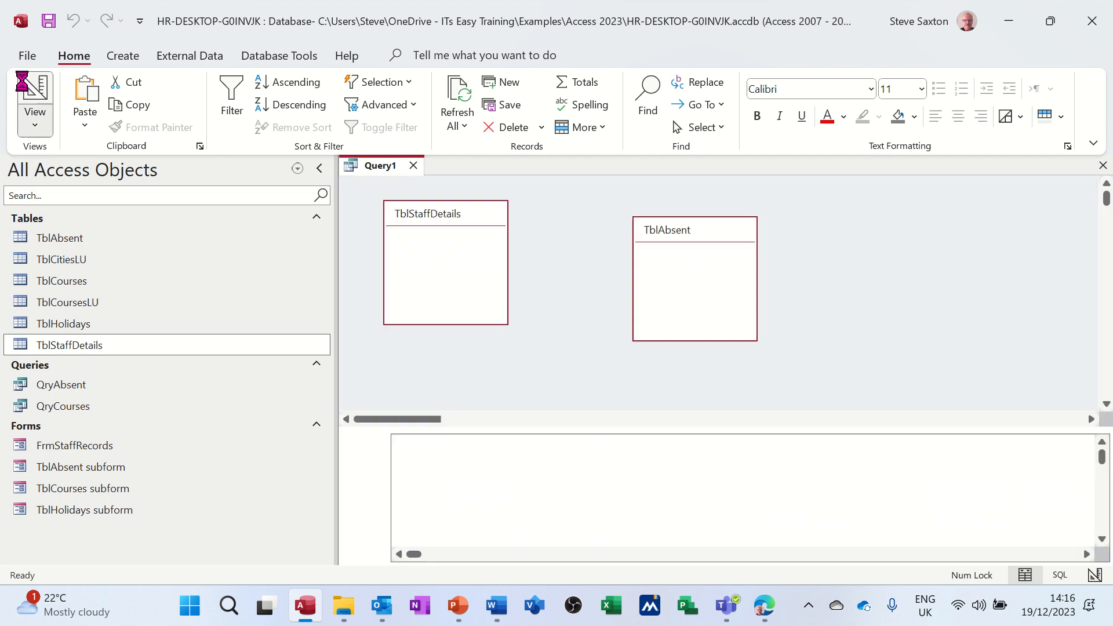
click(72, 95)
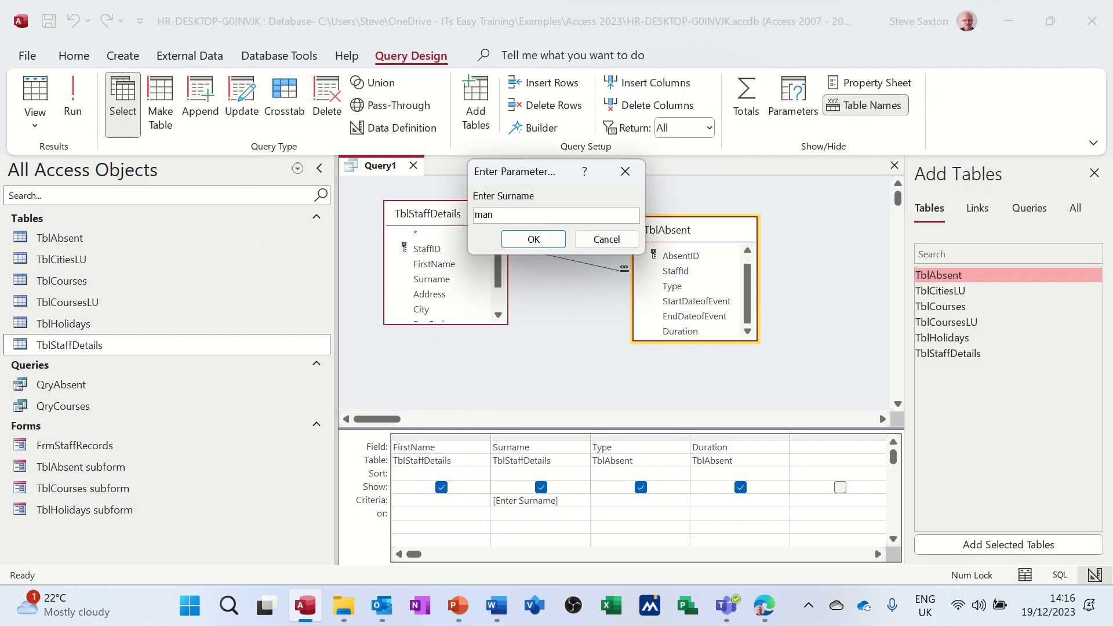
key(Return)
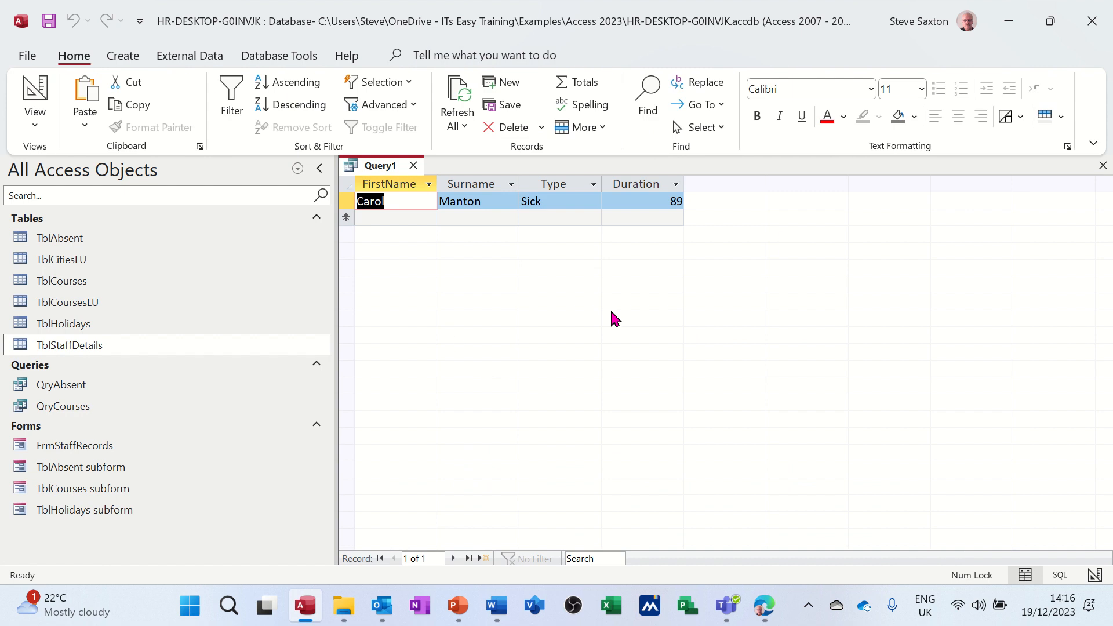
click(35, 90)
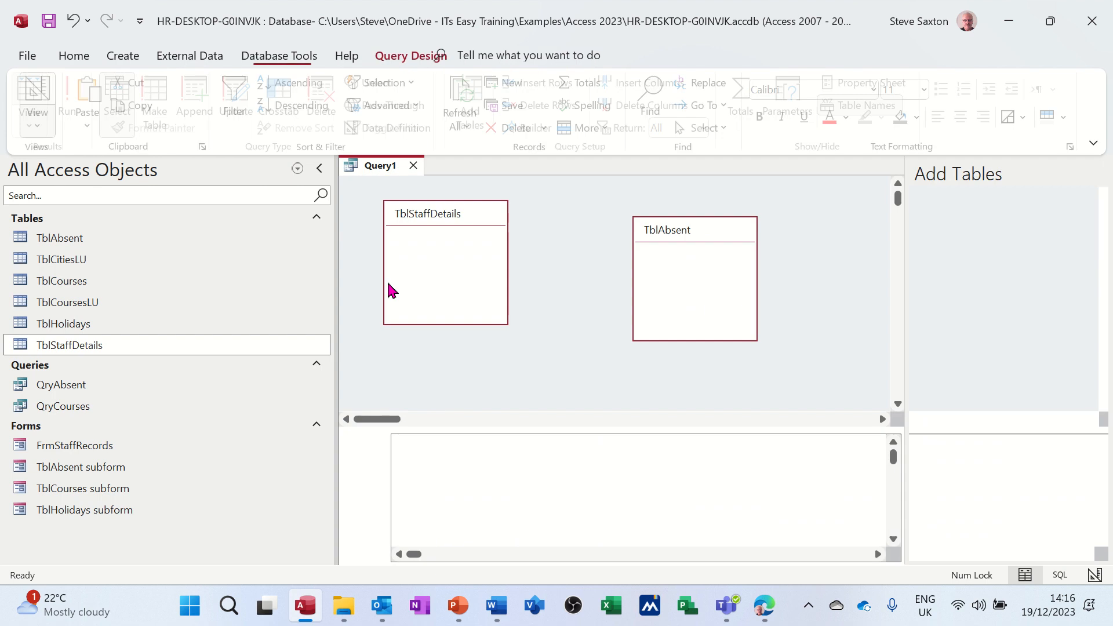
Step: Close the query and save it as QryAbsentByName
click(413, 166)
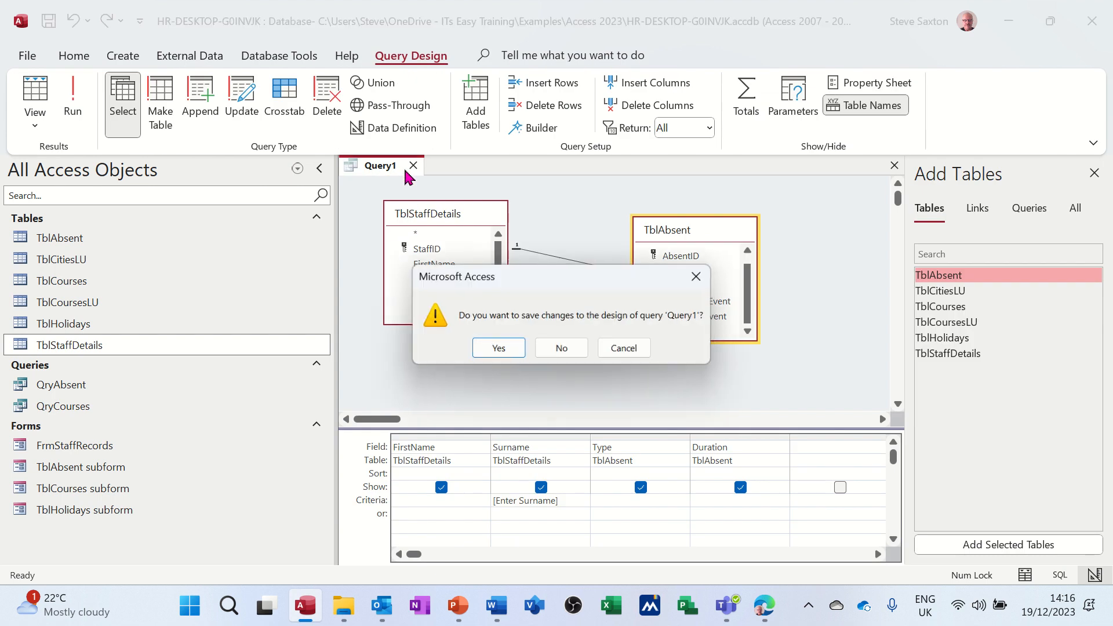
click(497, 349)
text(QryAbsentByName)
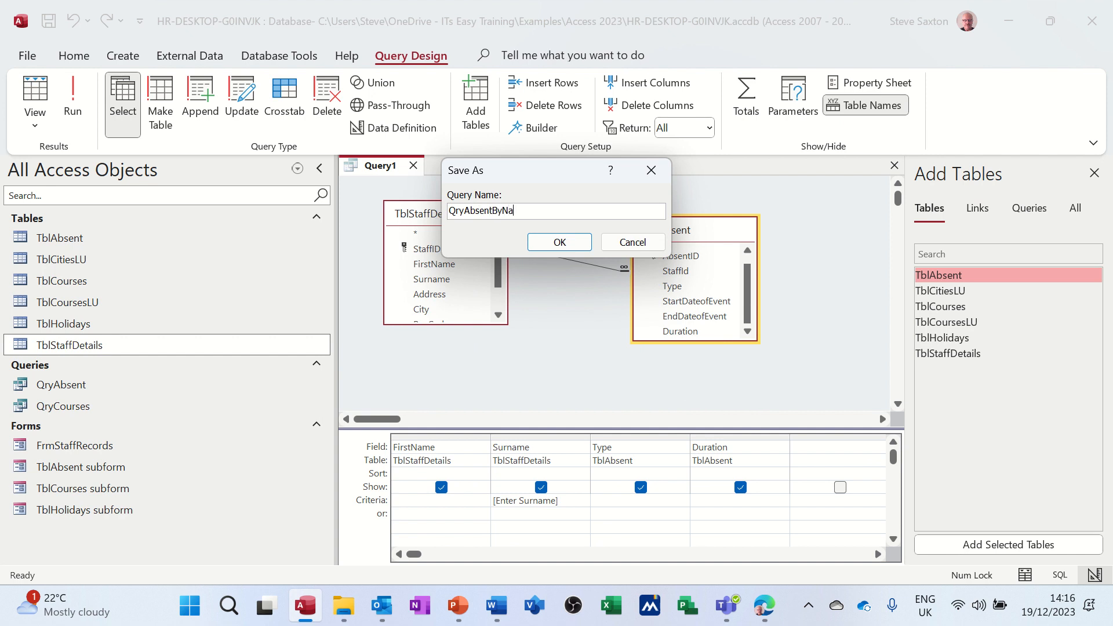
click(558, 243)
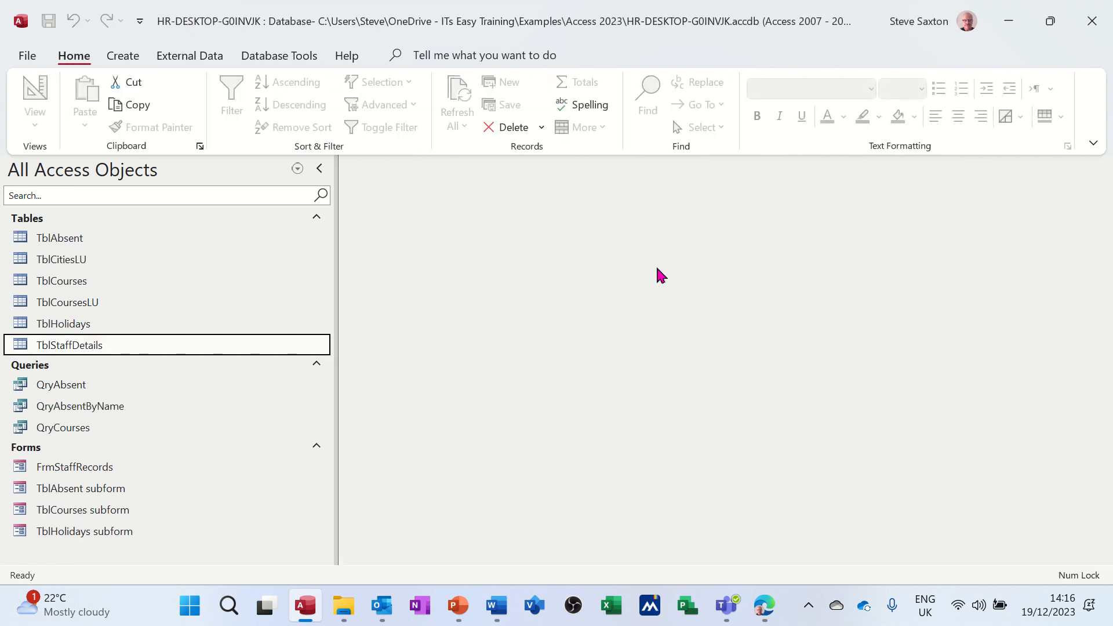
Step: Start a Report Wizard report based on QryAbsentByName and include all of its fields
click(137, 411)
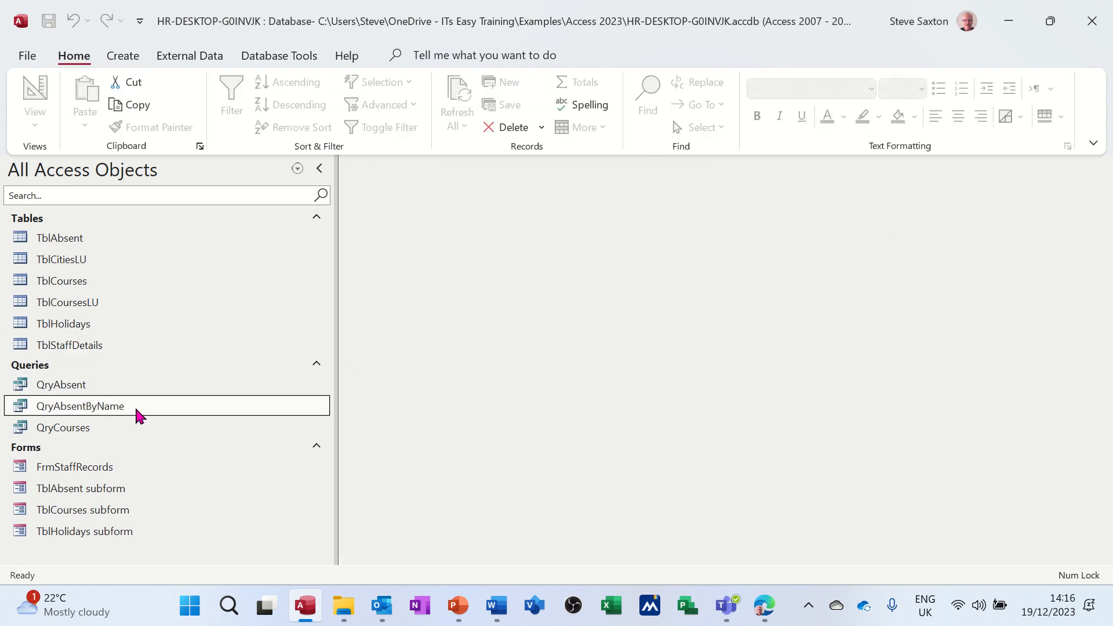
click(126, 57)
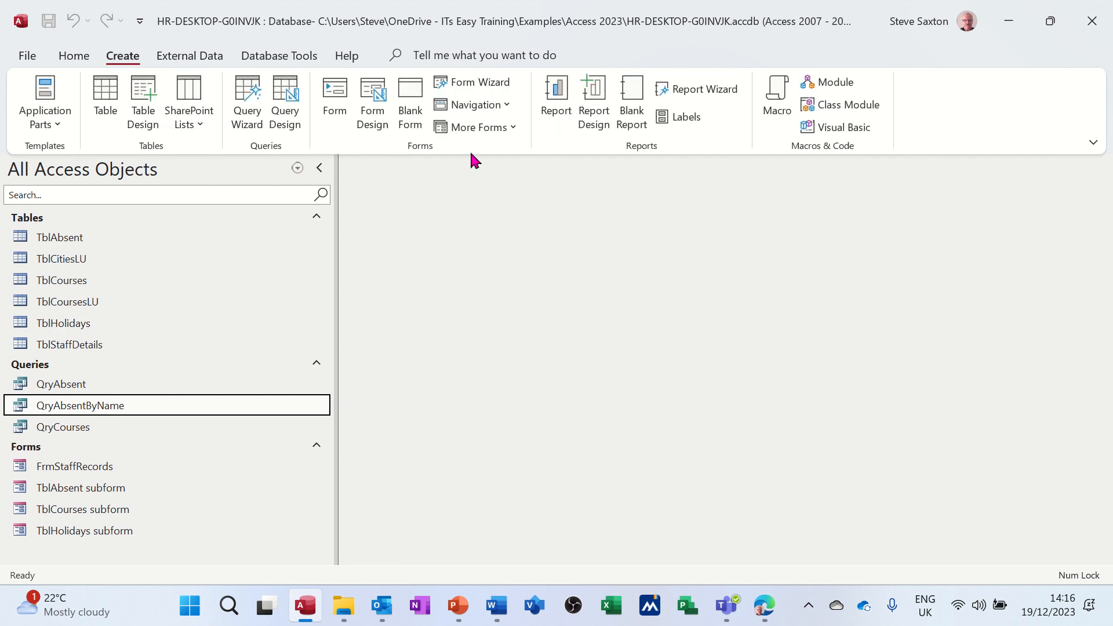
click(704, 92)
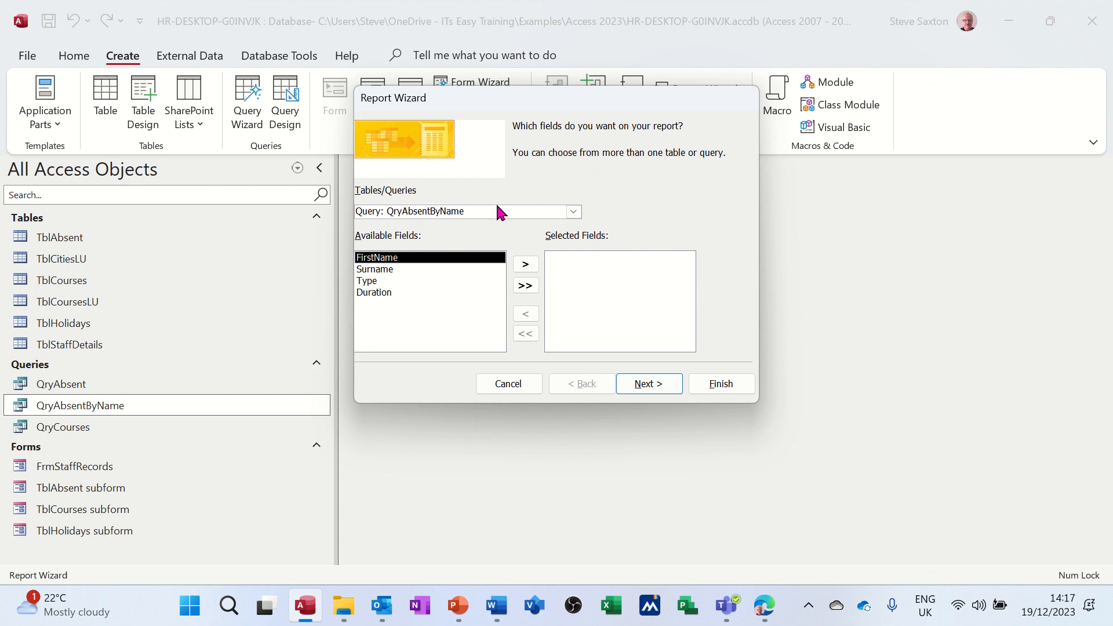
click(522, 288)
click(642, 383)
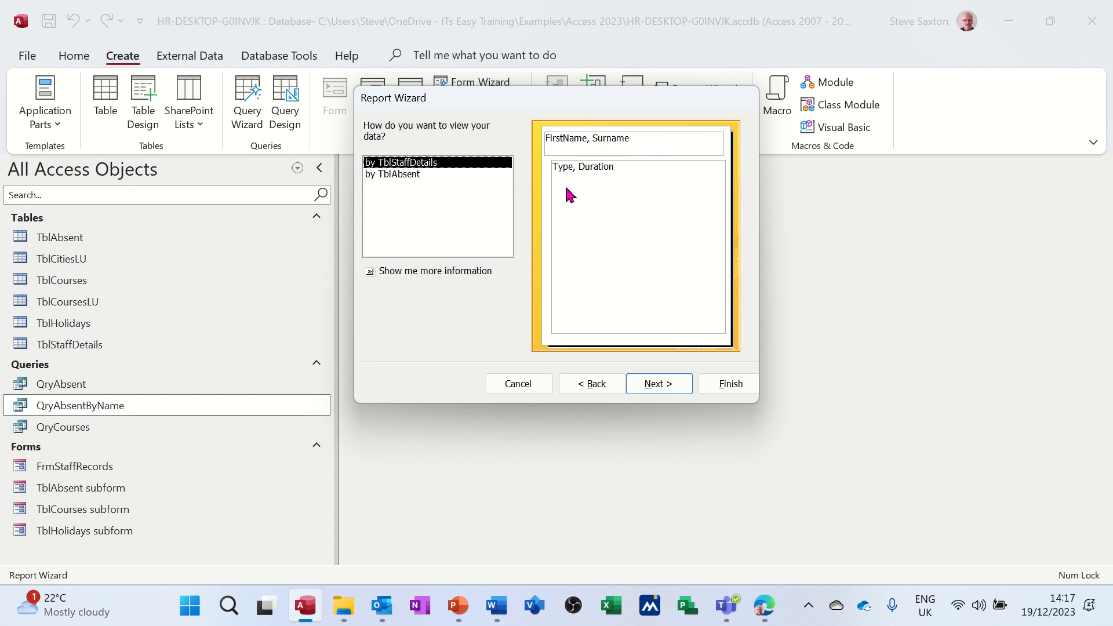
Step: Keep the report data viewed by TblStaffDetails and accept it without additional grouping levels
click(666, 385)
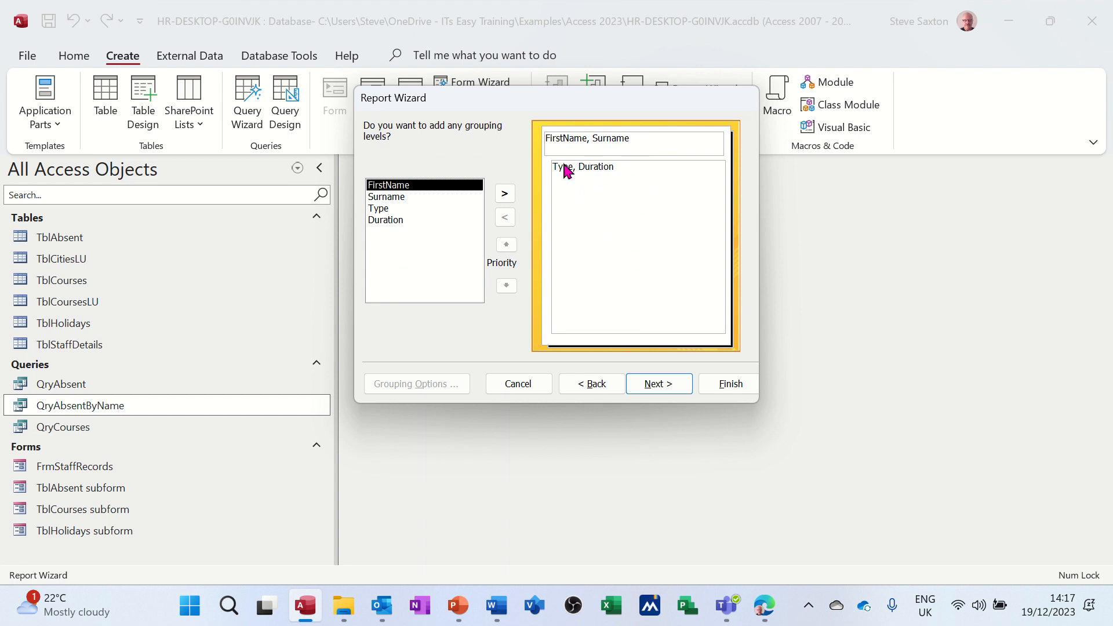
click(657, 387)
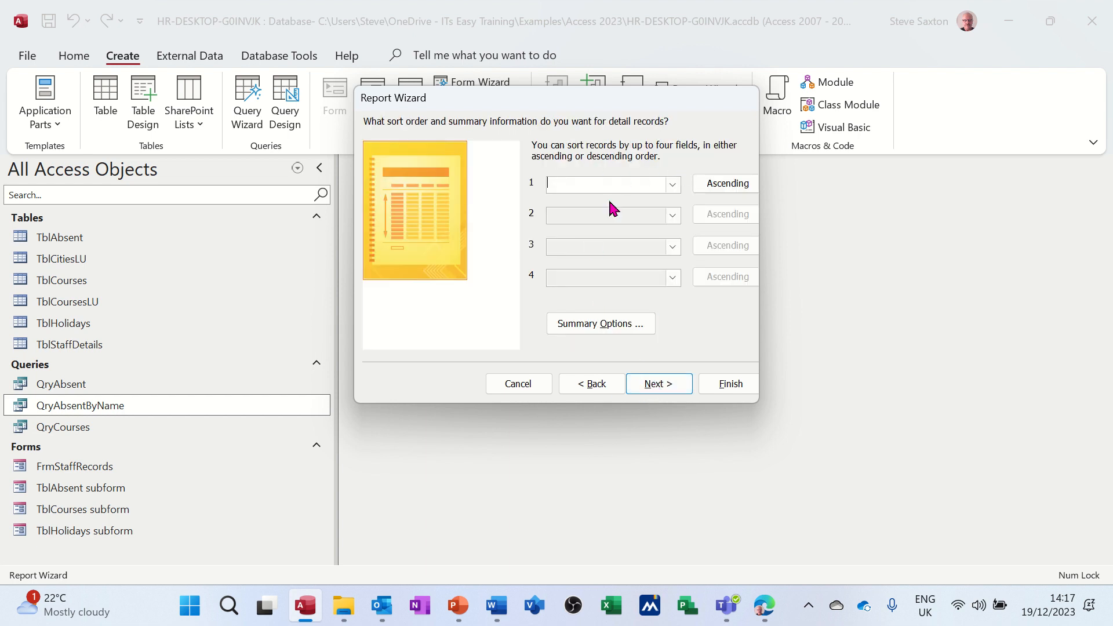
Step: Leave the report without sorting or summary values and set its layout to landscape orientation
click(627, 323)
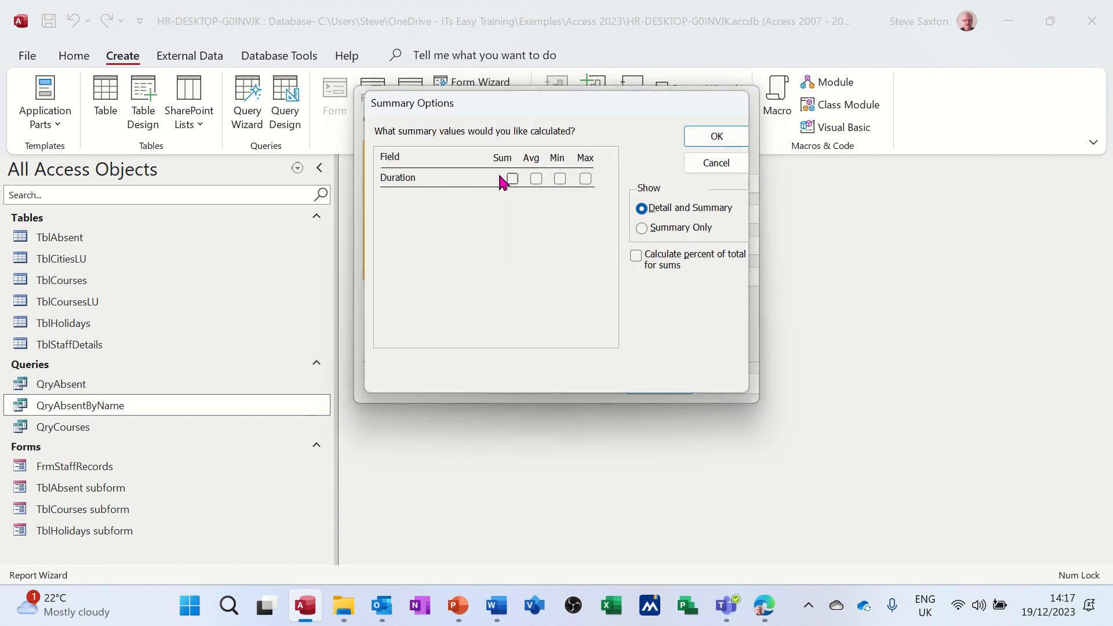
click(706, 138)
click(658, 388)
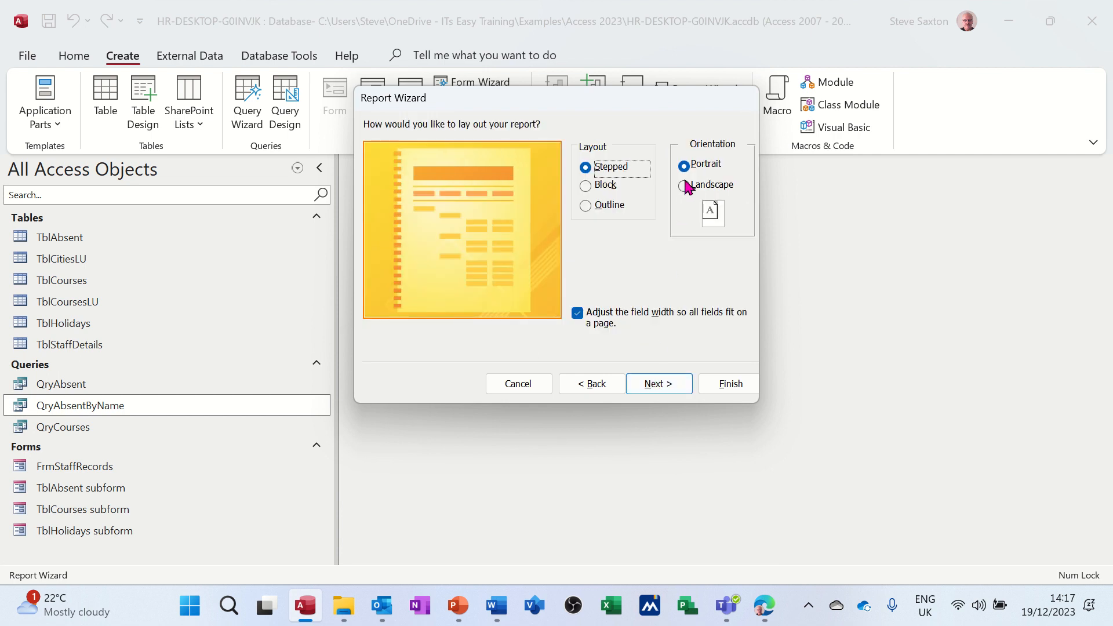
click(685, 185)
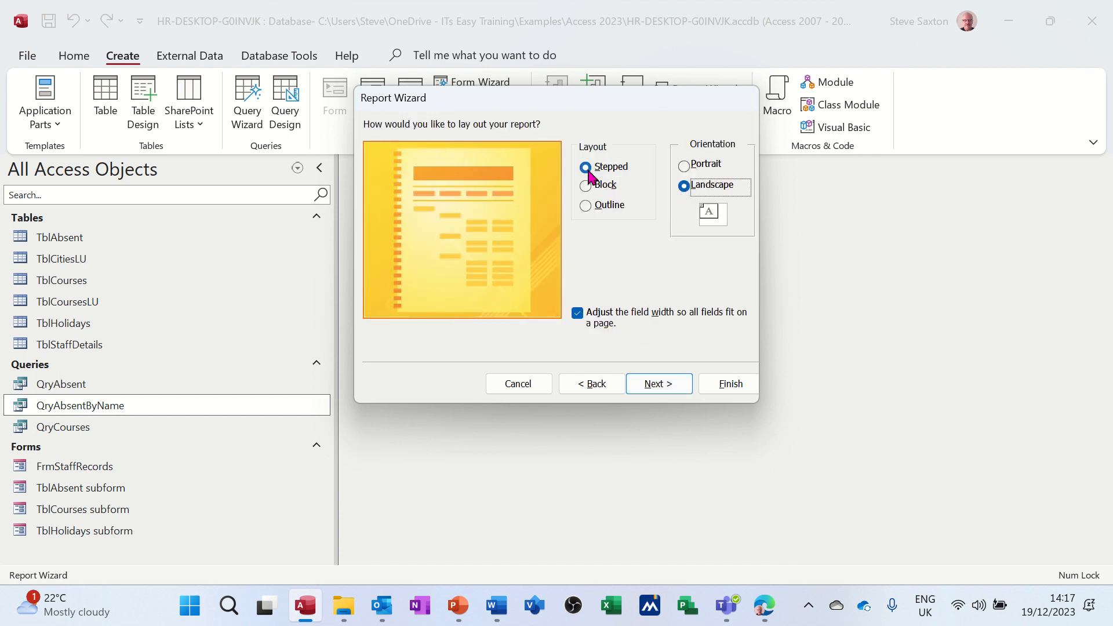
click(654, 385)
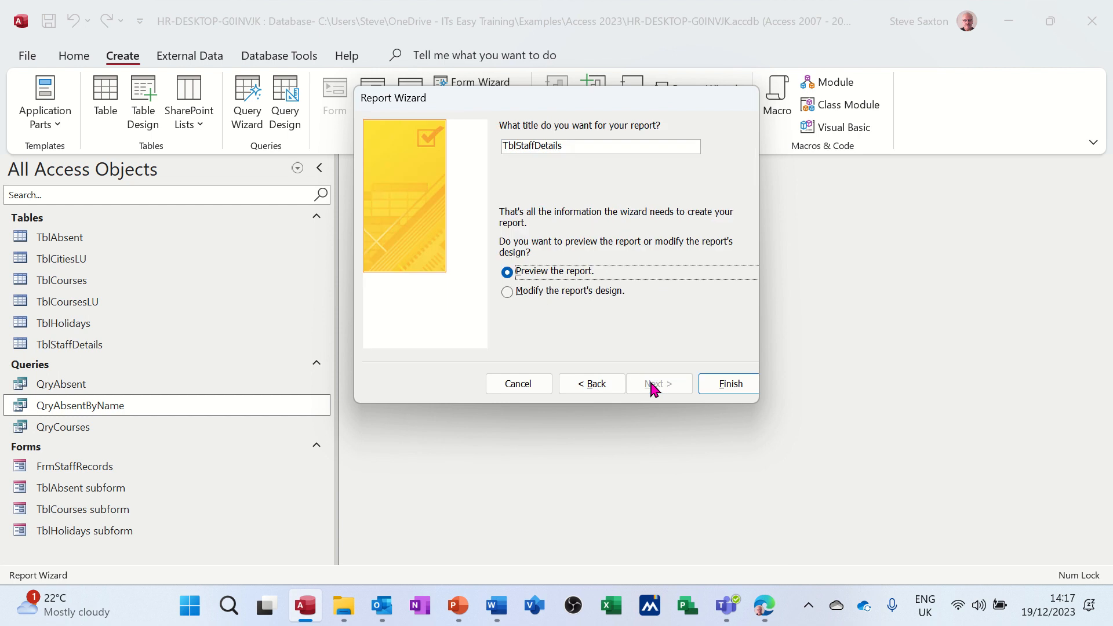
Step: Title the report RptTblStaffDetails, finish the wizard and preview it for a staff member's surname
click(508, 145)
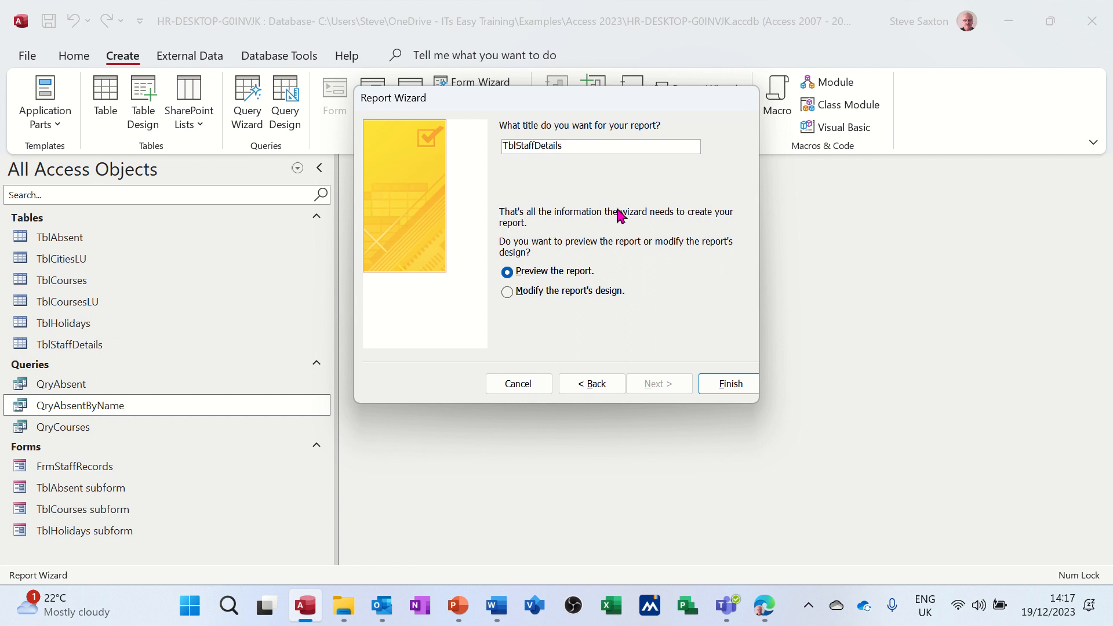
text(R)
text(t)
click(708, 385)
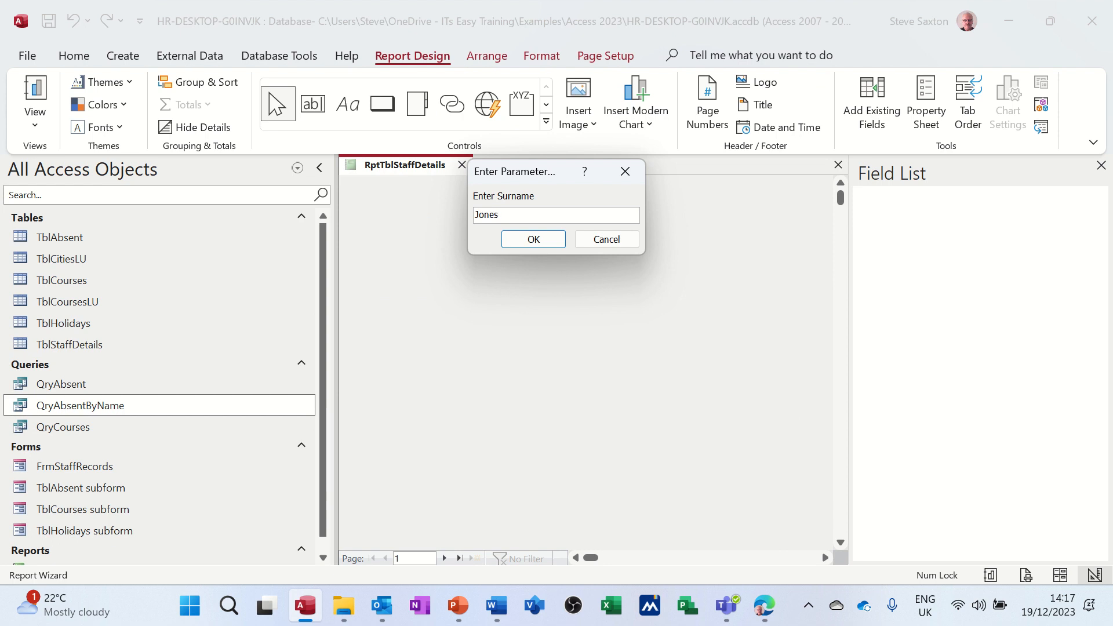
key(Return)
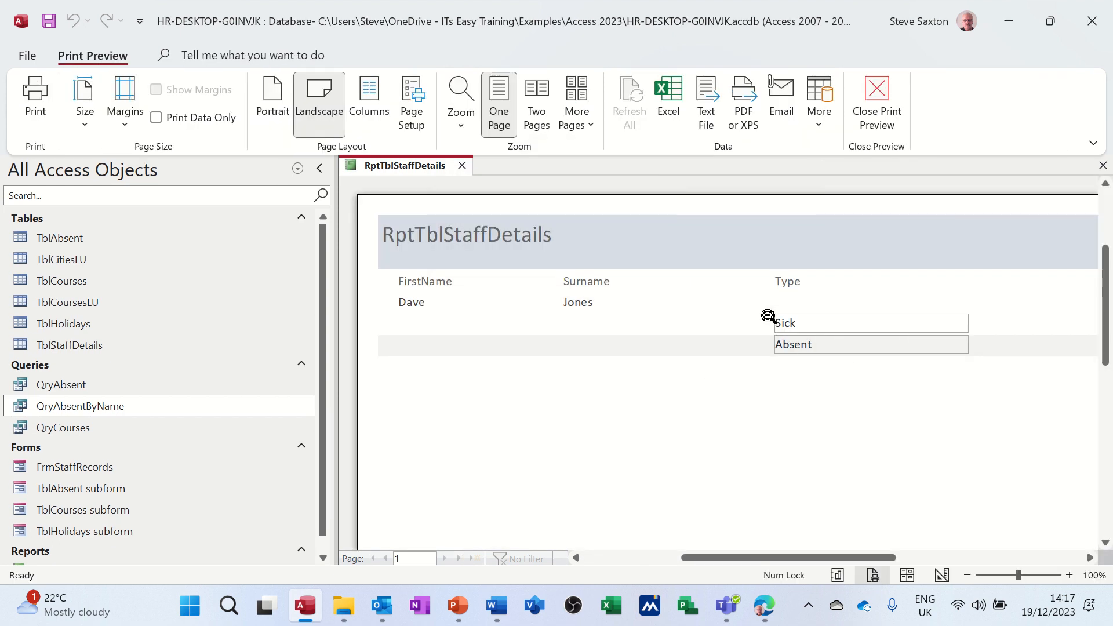
Step: Inspect the previewed report close up and as a whole page, and close both the preview and the report
click(768, 316)
click(684, 248)
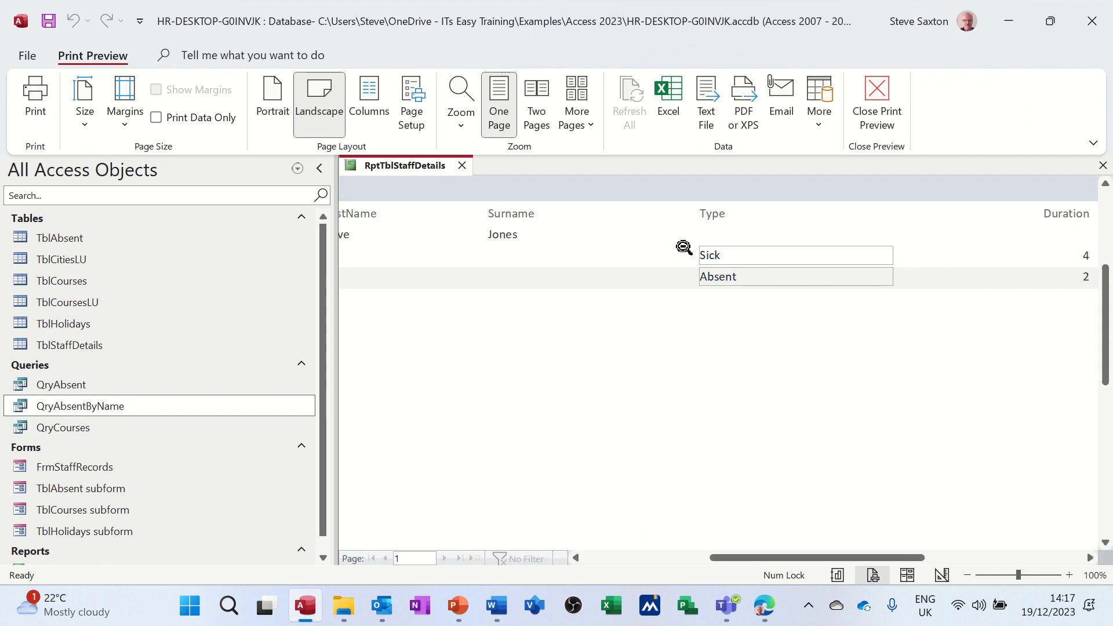
click(704, 267)
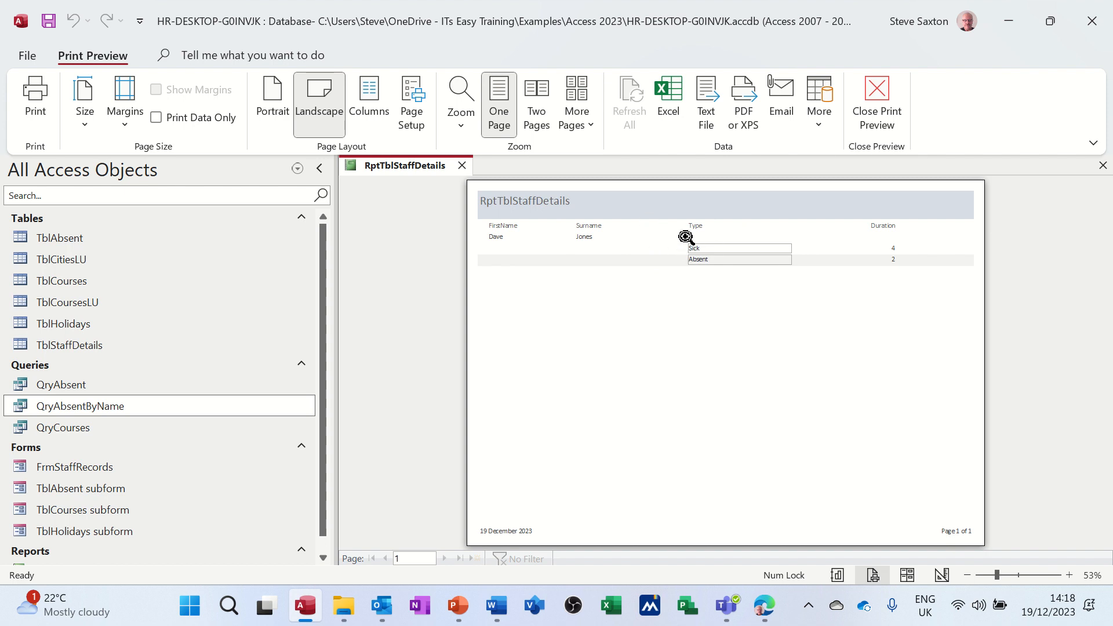
click(874, 93)
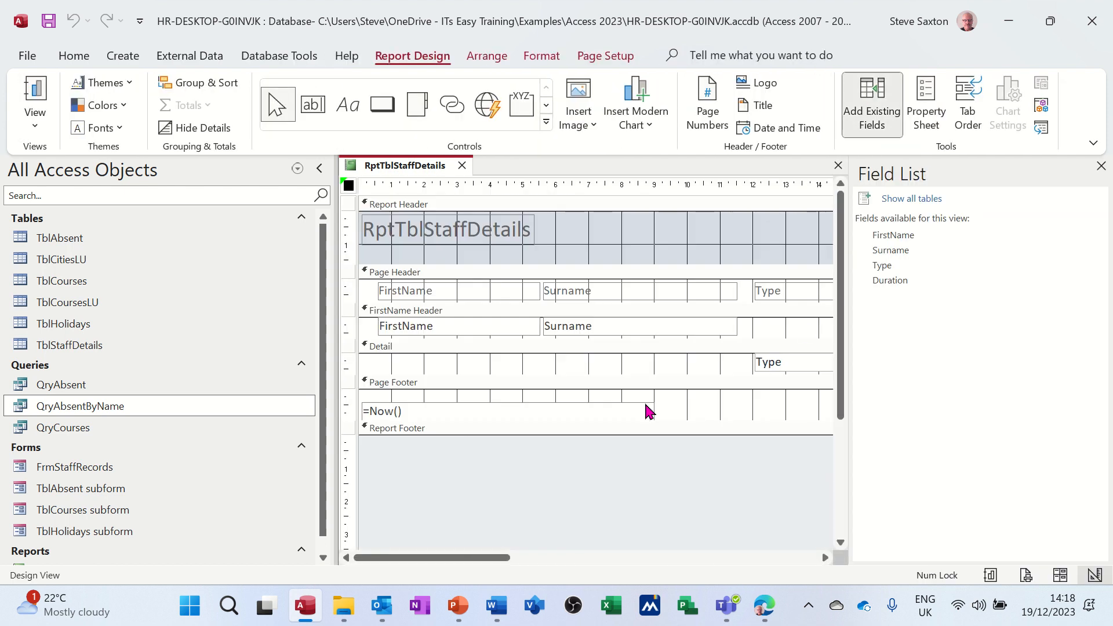
click(838, 167)
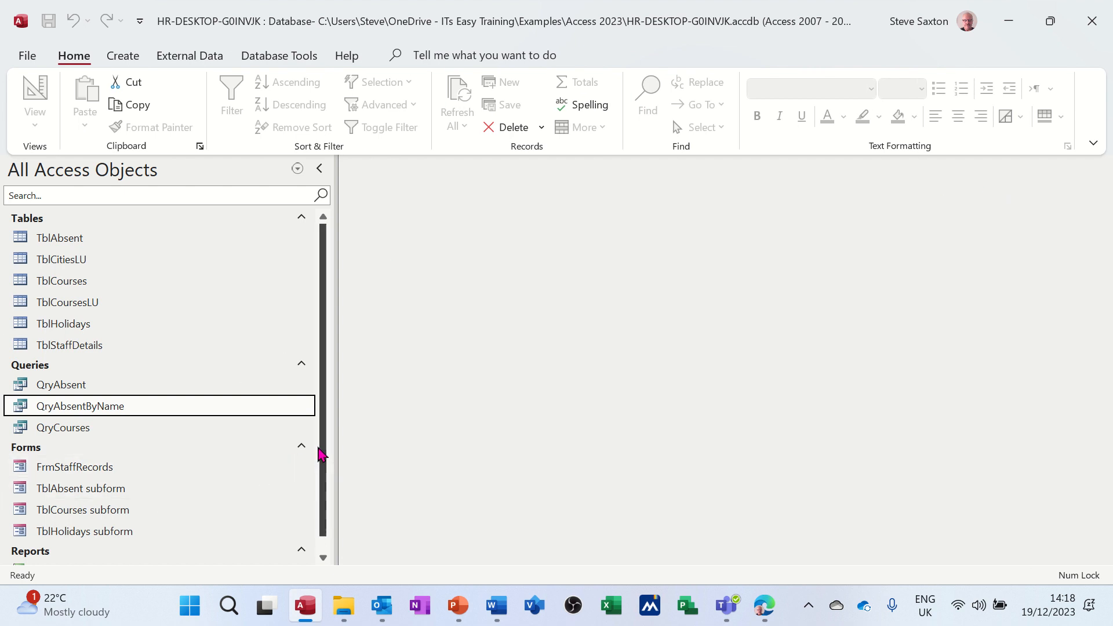
Step: Open RptTblStaffDetails for a second staff member's surname, review the absence listed and close the report
drag(326, 464, 325, 516)
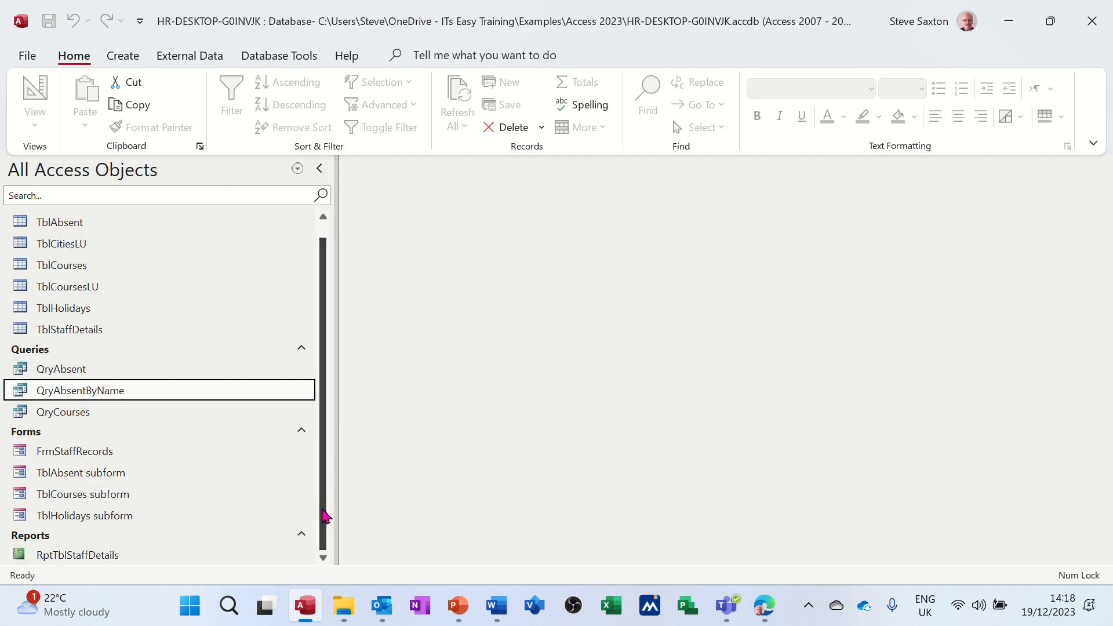
double_click(63, 555)
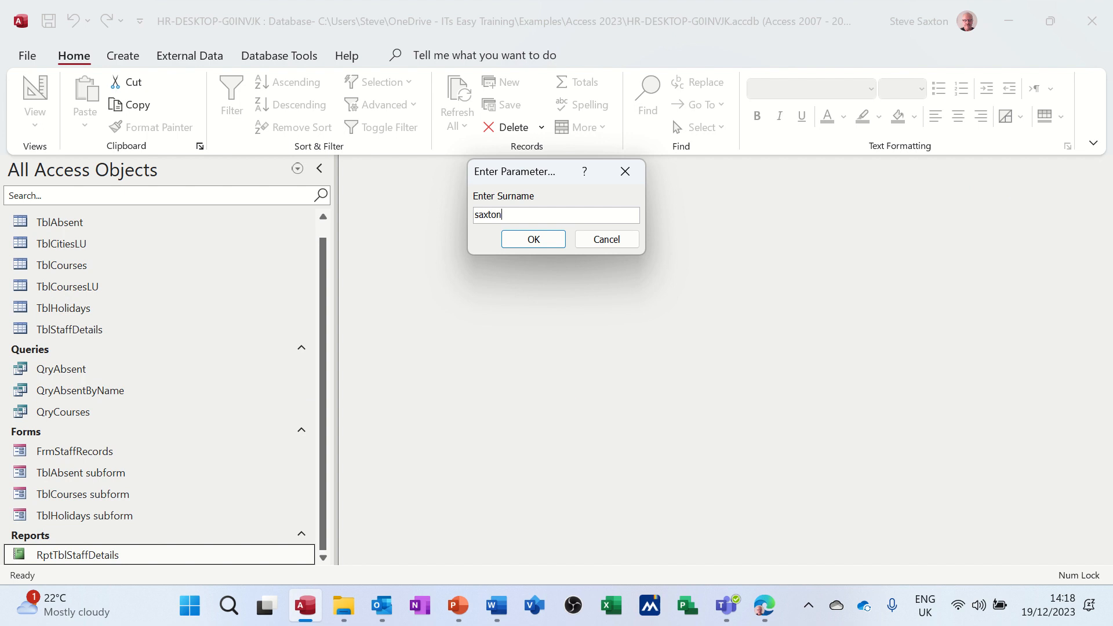
key(Return)
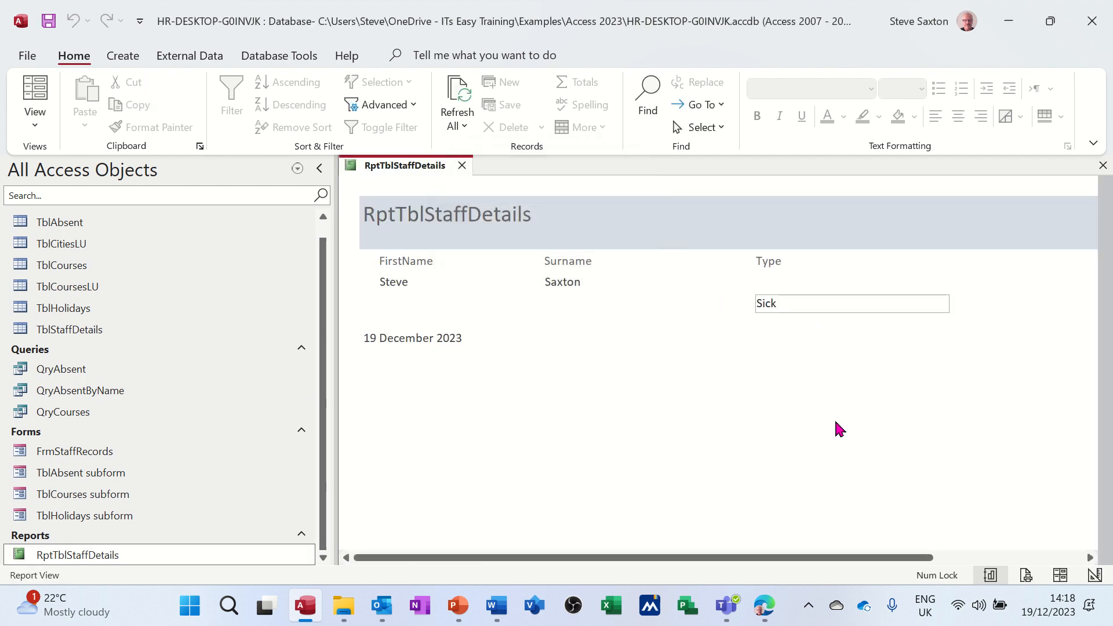
drag(785, 559, 934, 568)
click(992, 574)
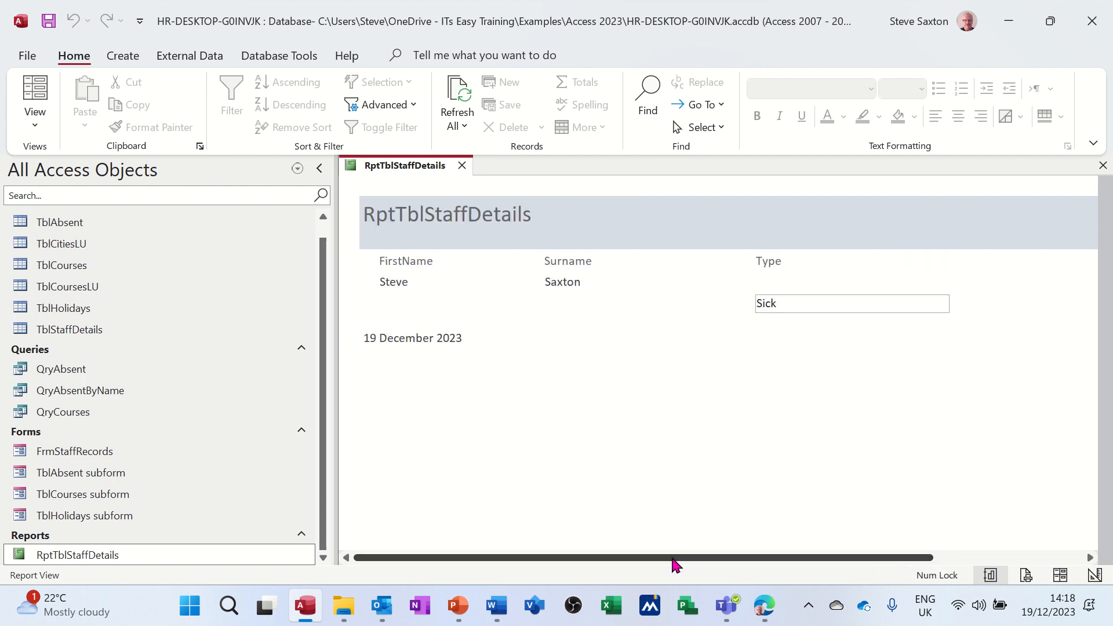
click(462, 165)
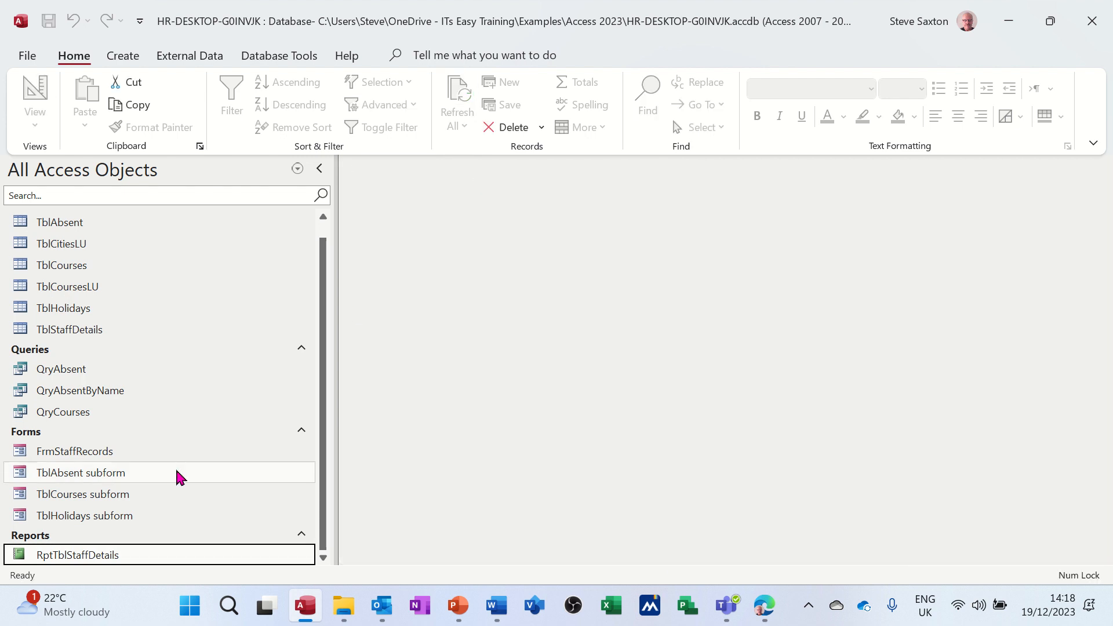
Step: Run RptTblStaffDetails for a third staff member's surname, check across its full width and close it
double_click(112, 552)
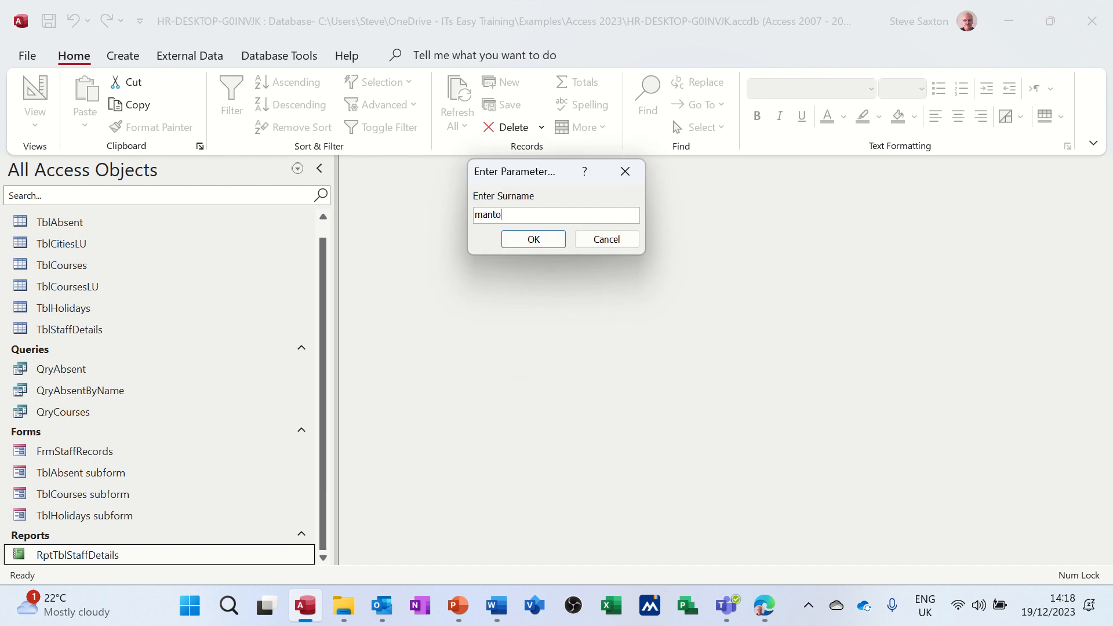
key(Return)
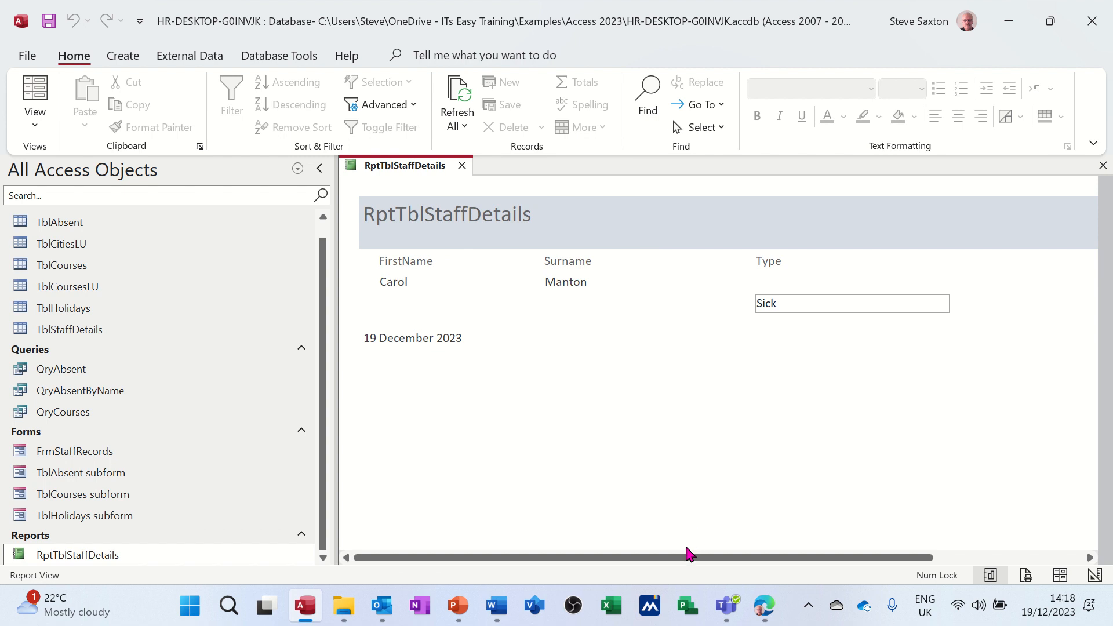
drag(688, 554, 842, 548)
drag(751, 556, 632, 536)
click(463, 166)
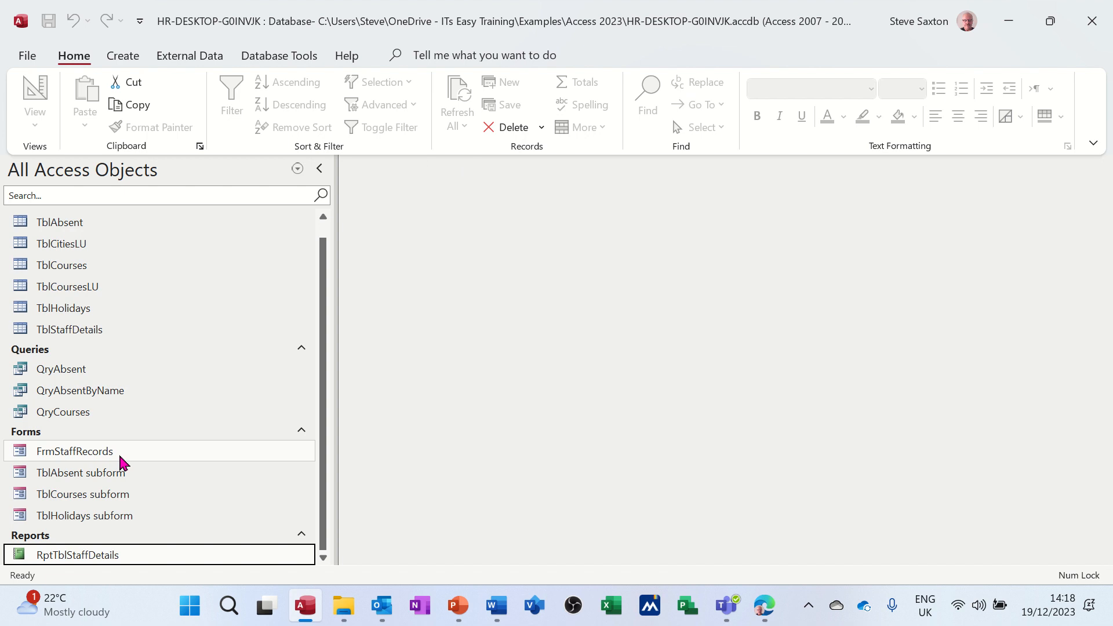
Step: In FrmStaffRecords, add a Late absence for the first staff member, starting and ending on 19/12/2023
double_click(99, 452)
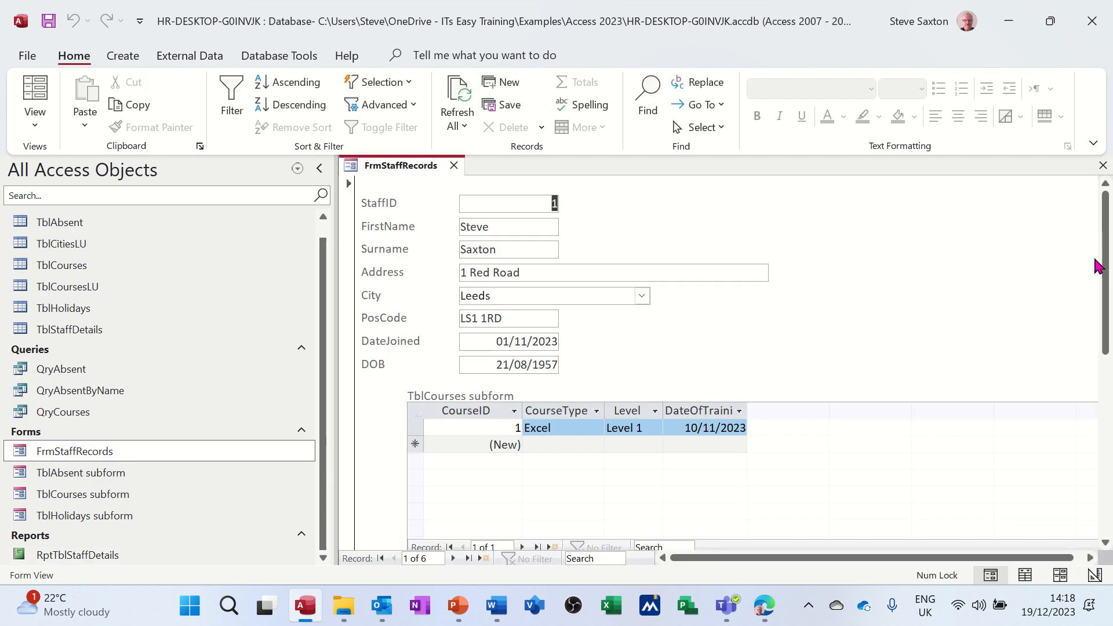
drag(1108, 276, 1109, 363)
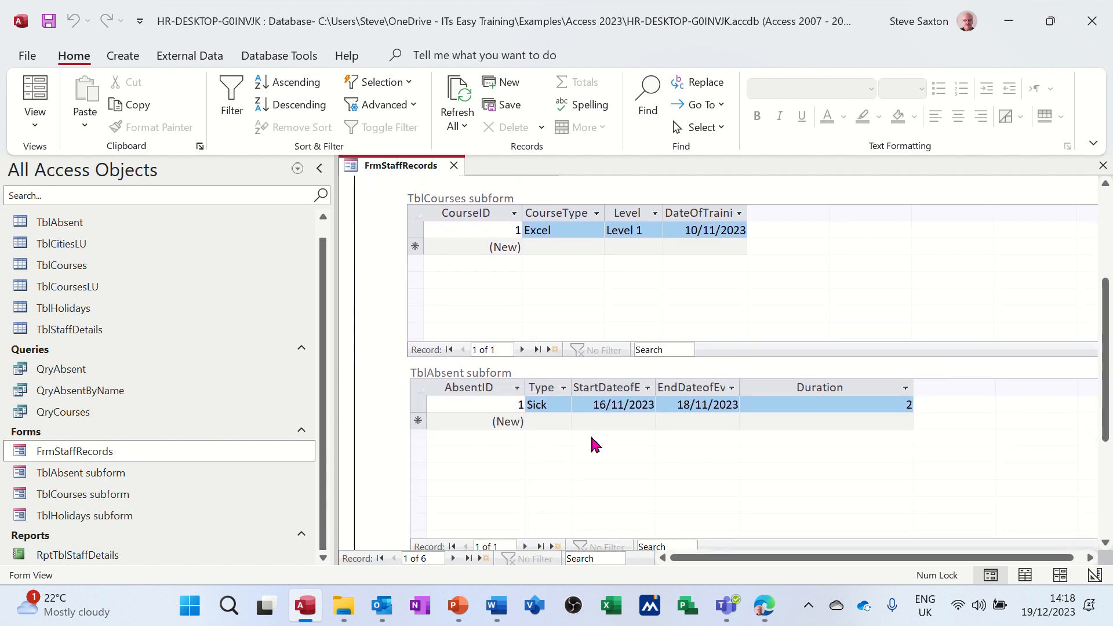
click(555, 421)
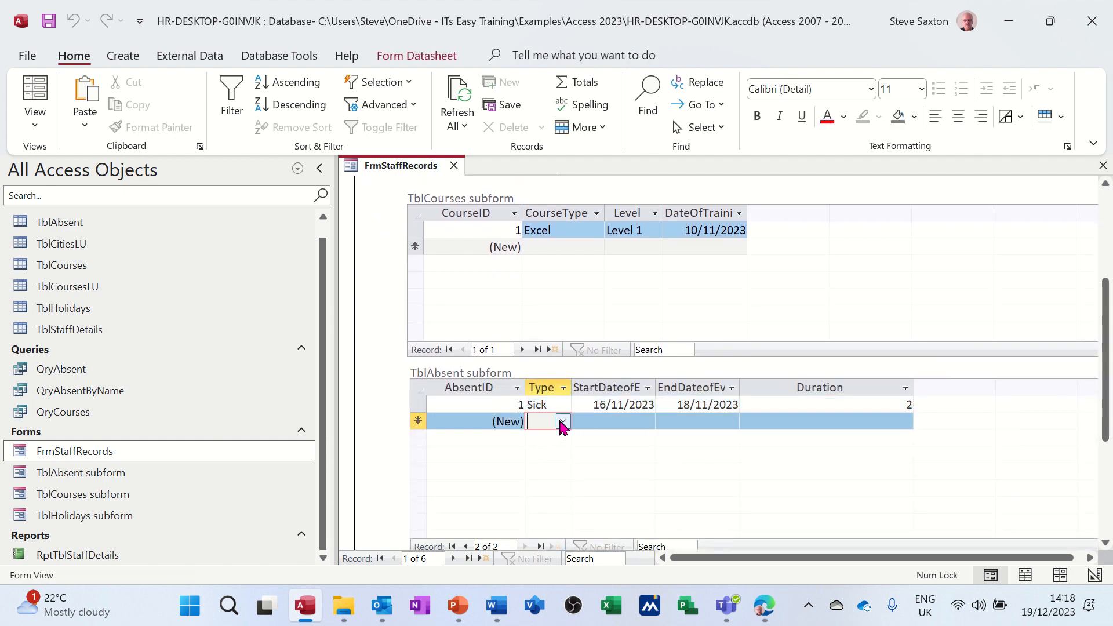
click(562, 422)
click(562, 438)
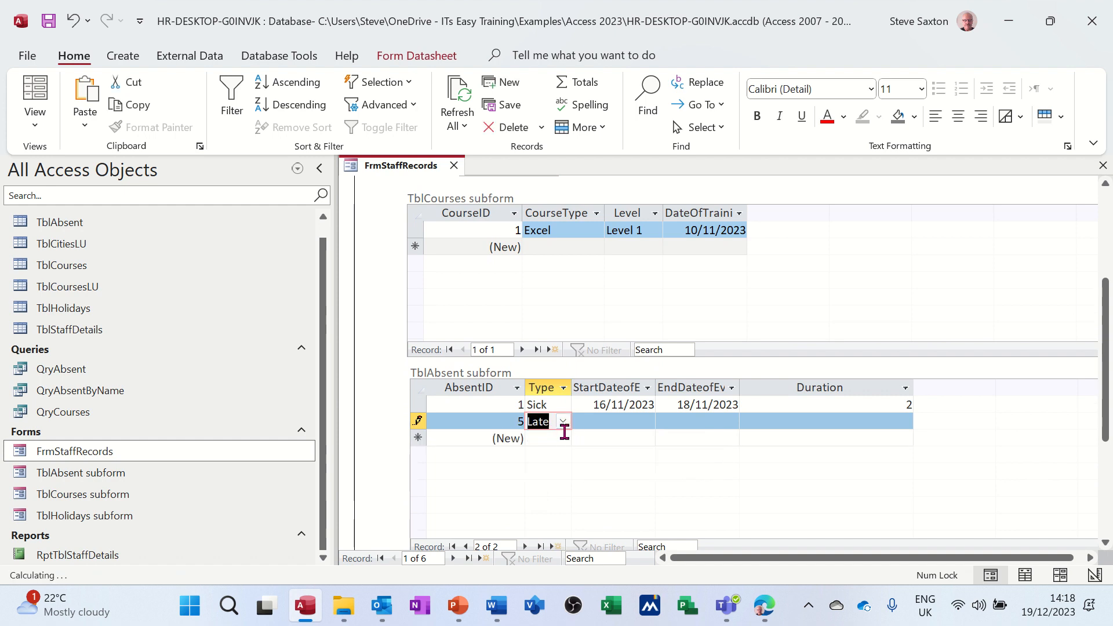
click(580, 422)
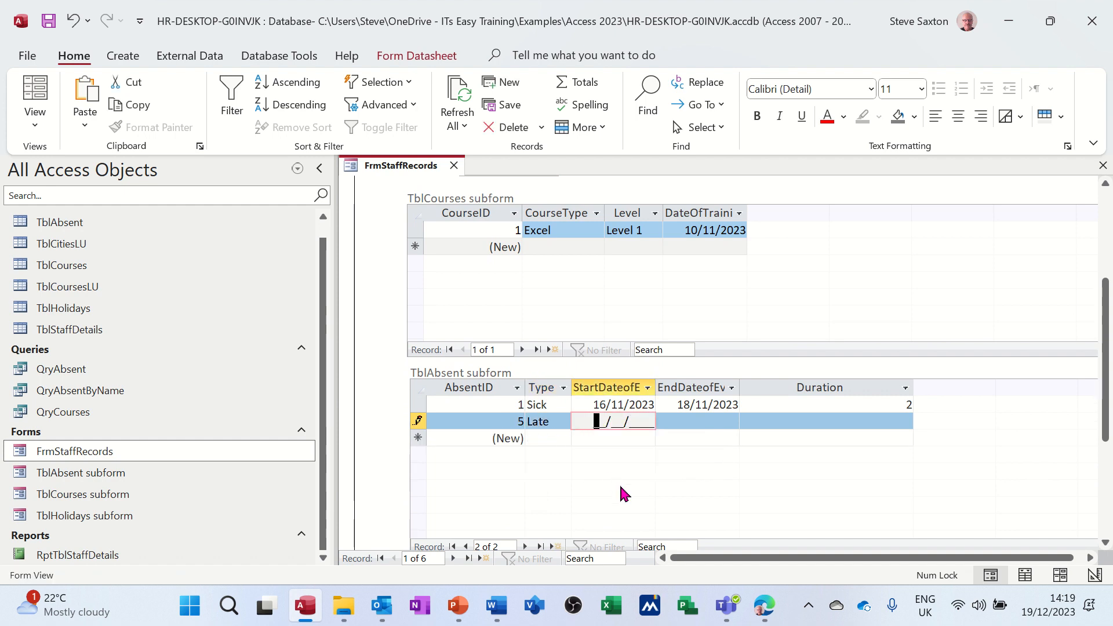
key(ctrl+semicolon)
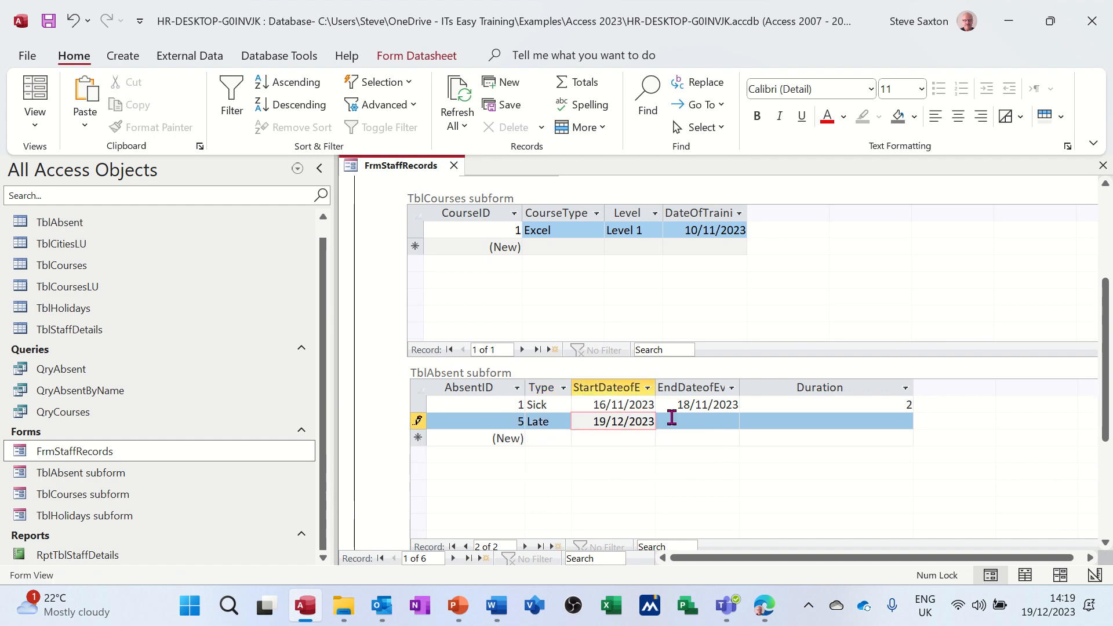
click(671, 417)
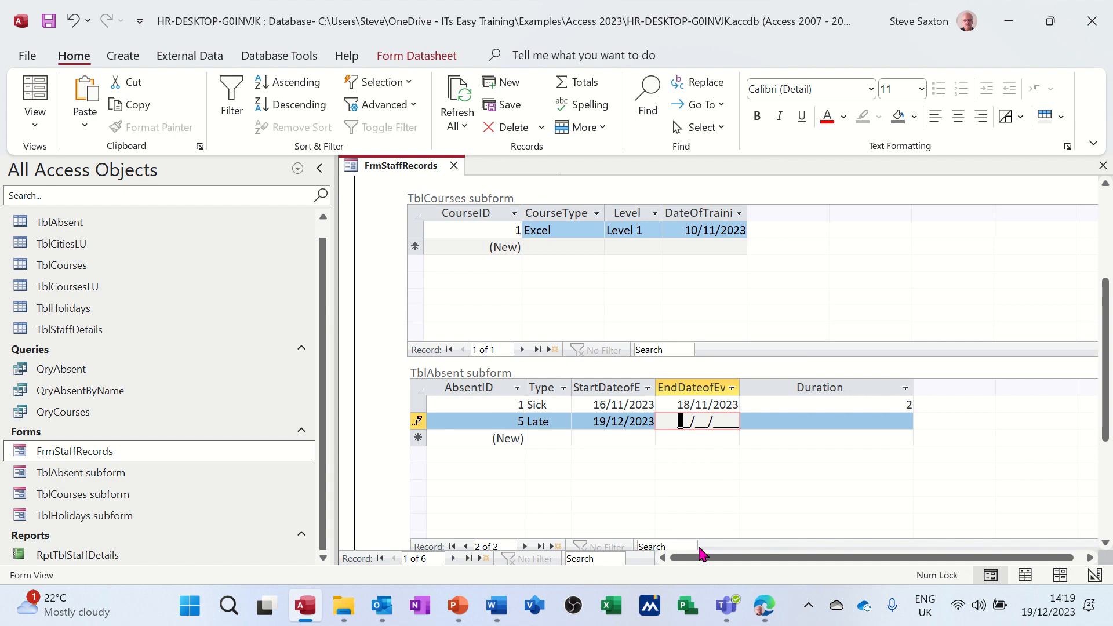
key(ctrl+semicolon)
click(768, 421)
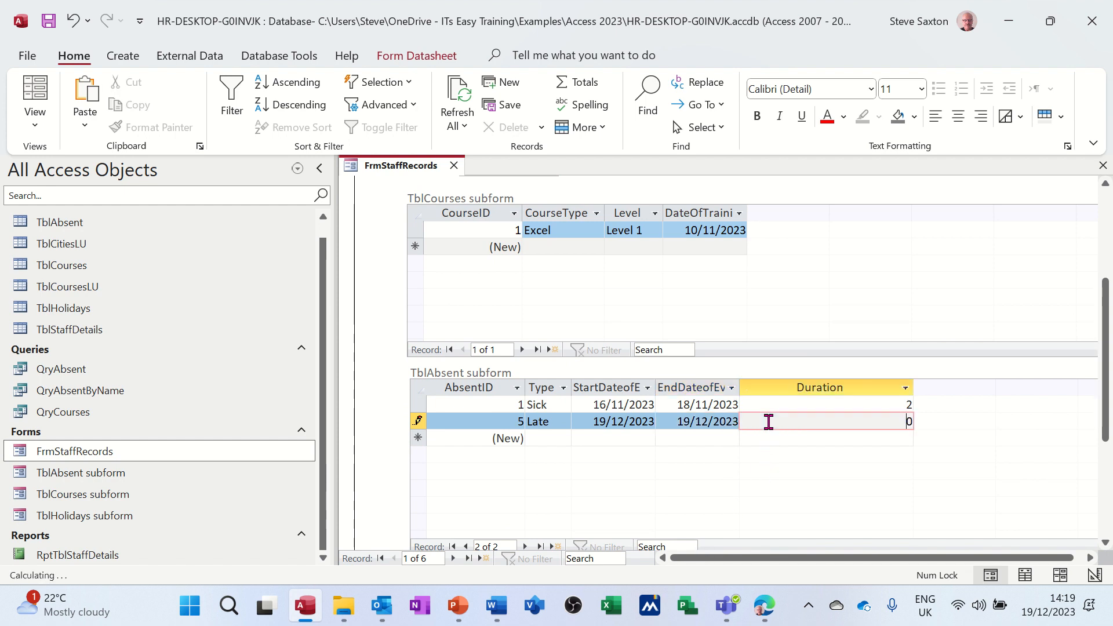
click(788, 400)
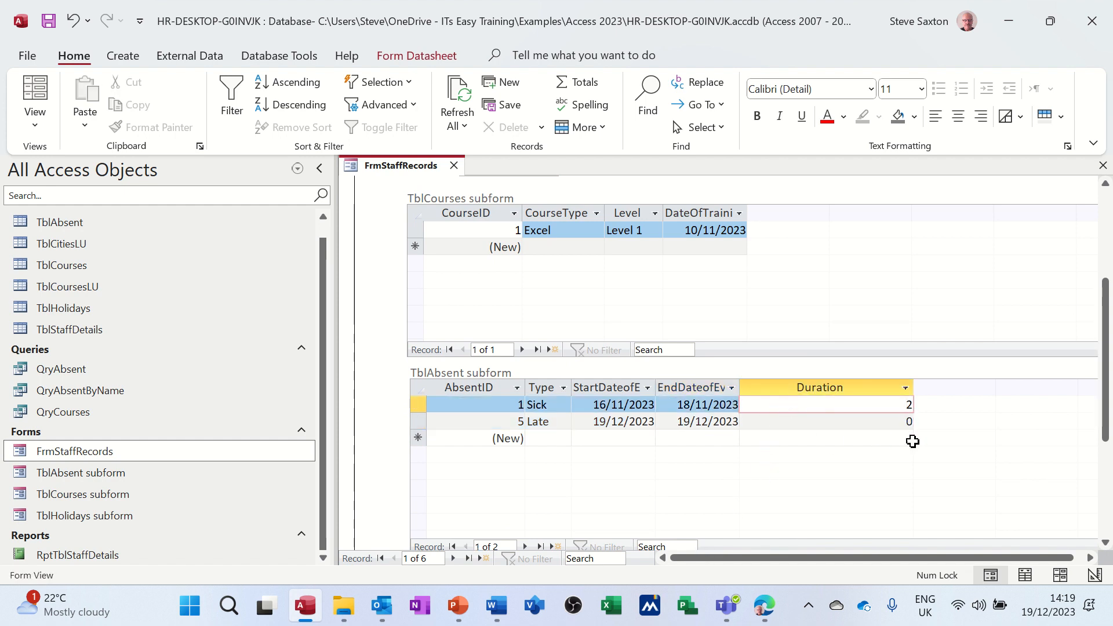
Step: Add a Sick absence for the same staff member, starting 18/12/2023 and ending 19/12/2023
click(555, 438)
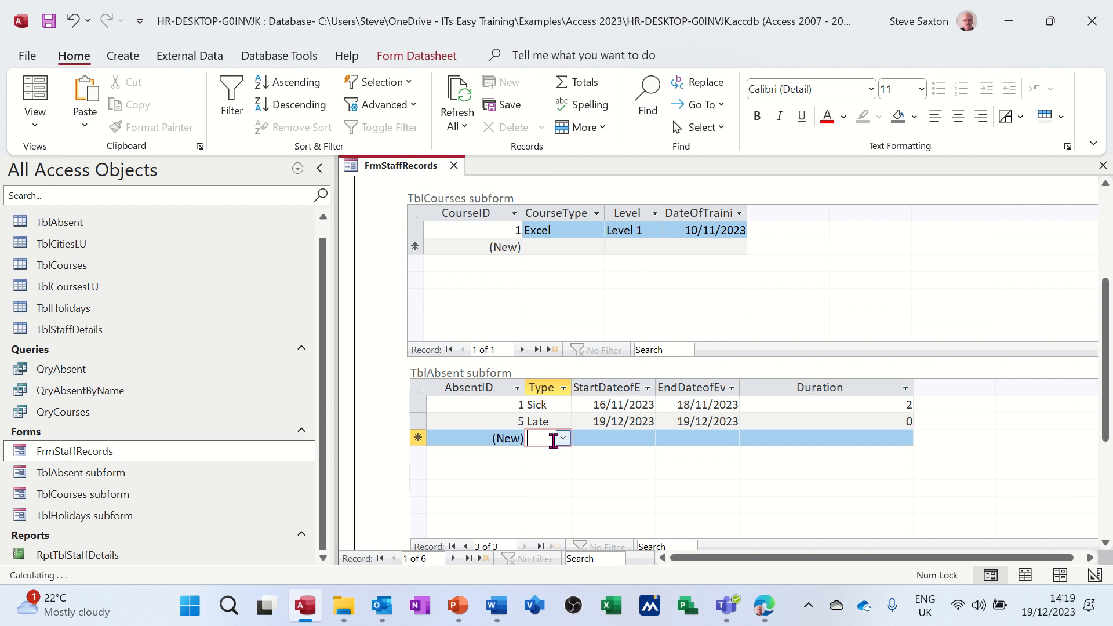
click(564, 438)
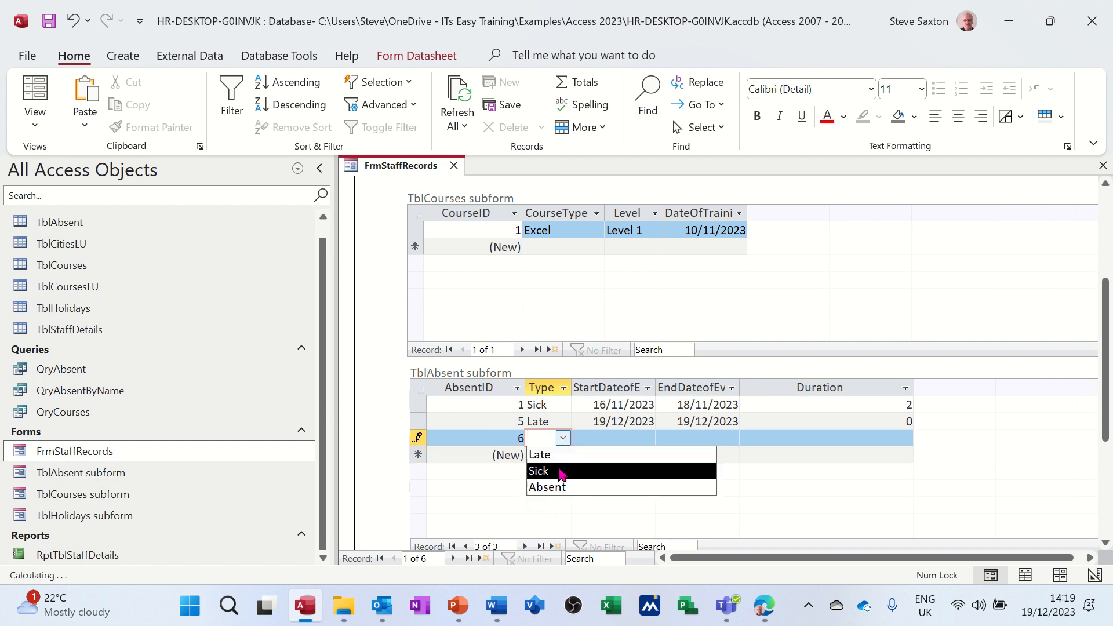
click(558, 469)
click(595, 444)
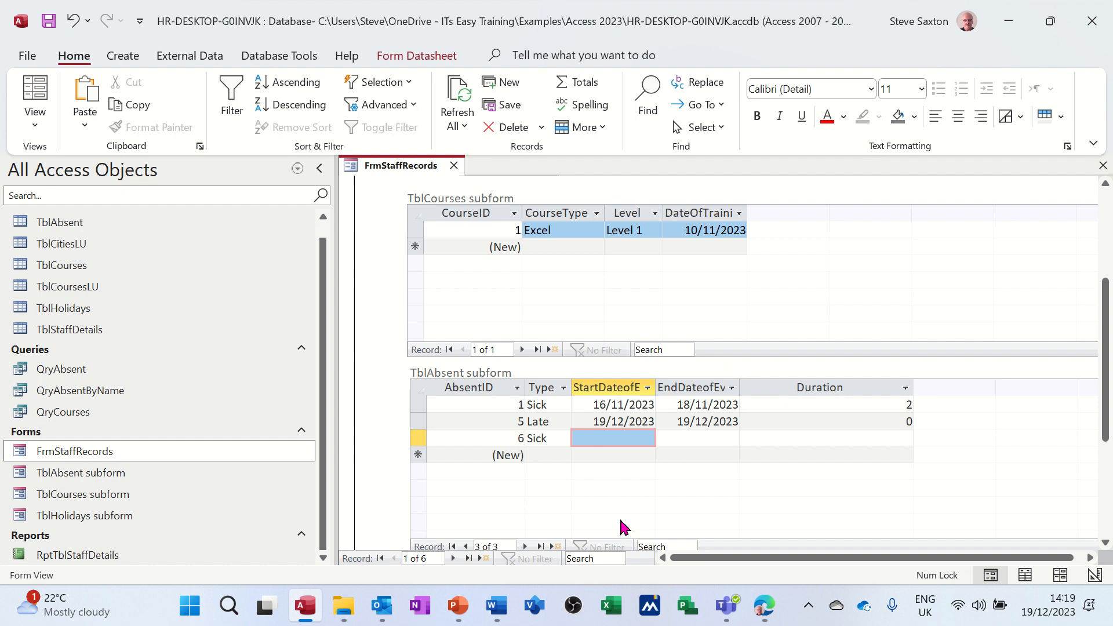
click(555, 436)
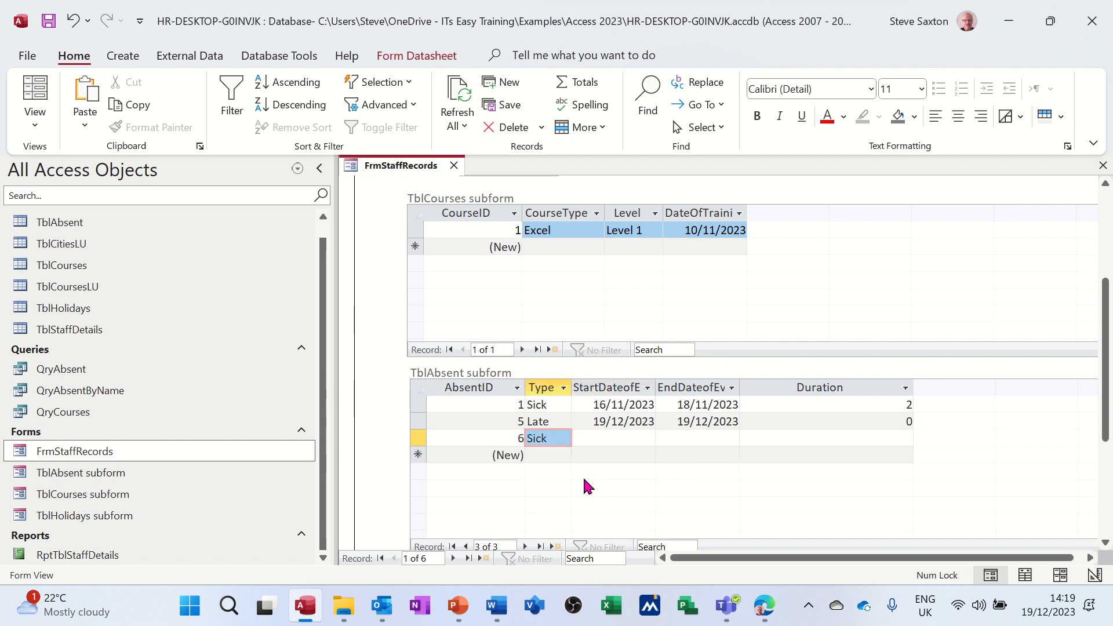
key(Tab)
text(18/12/)
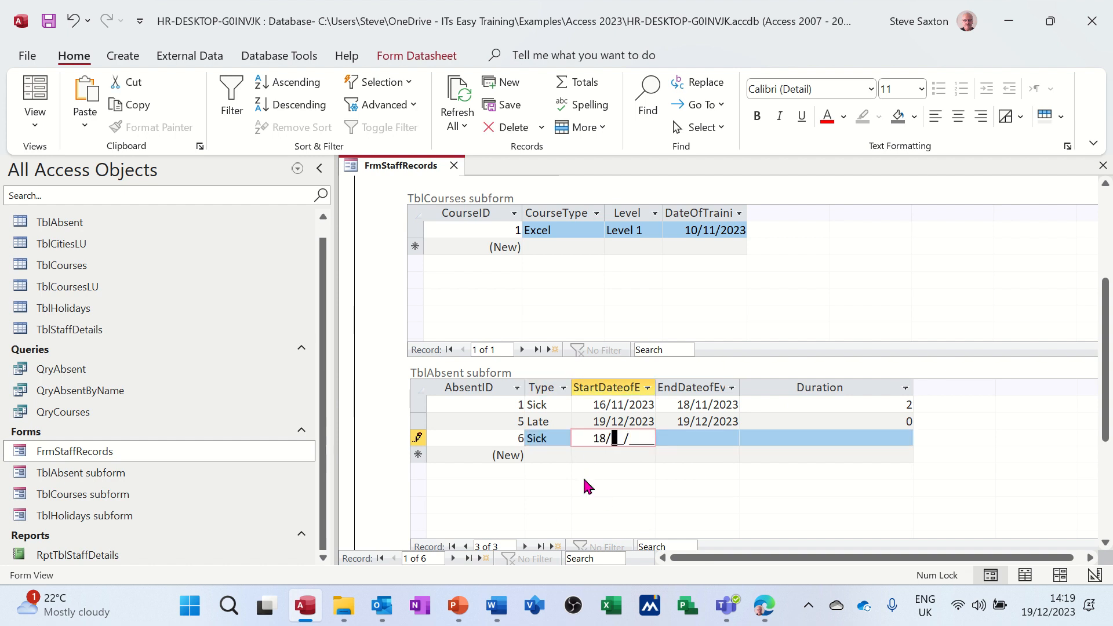
text(2023)
key(Tab)
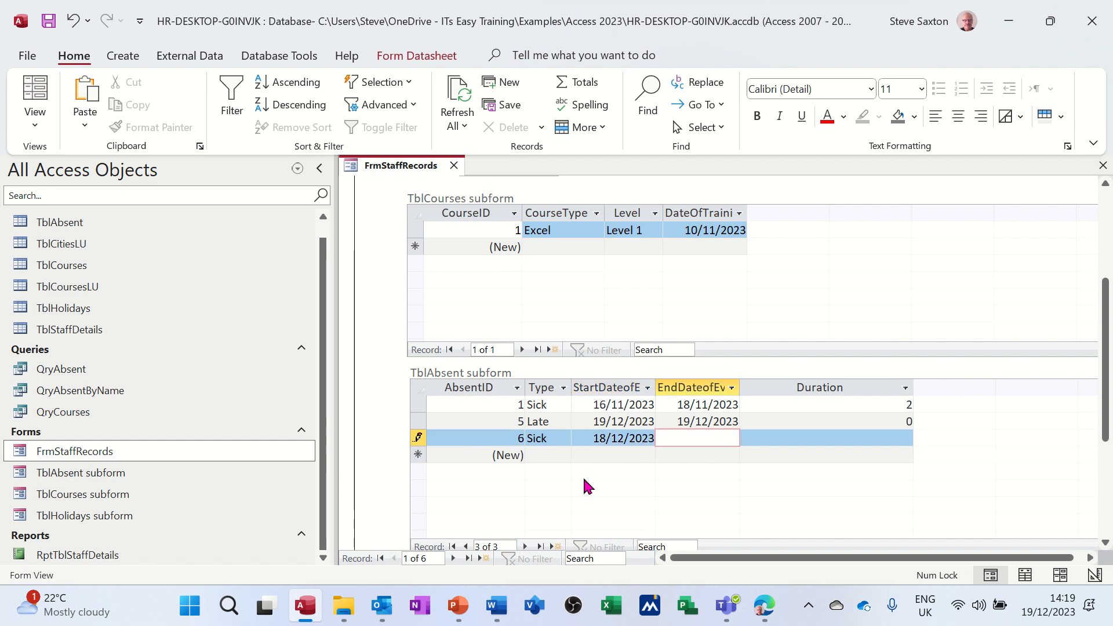
key(ctrl+semicolon)
key(Tab)
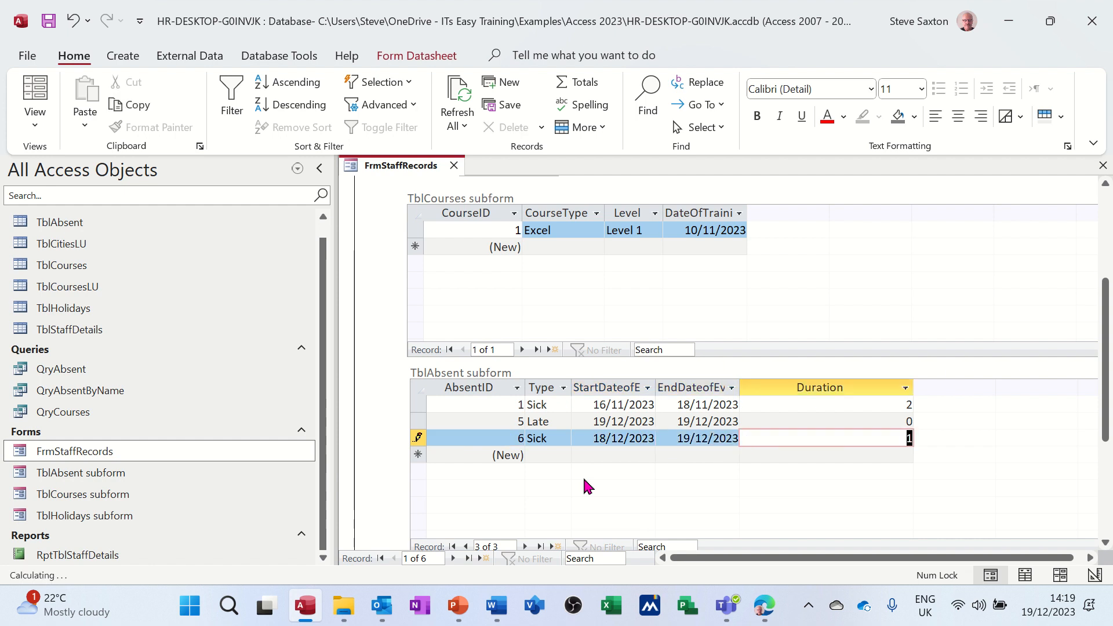
Step: Commit the new Sick absence record in the TblAbsent subform and close FrmStaffRecords
click(855, 421)
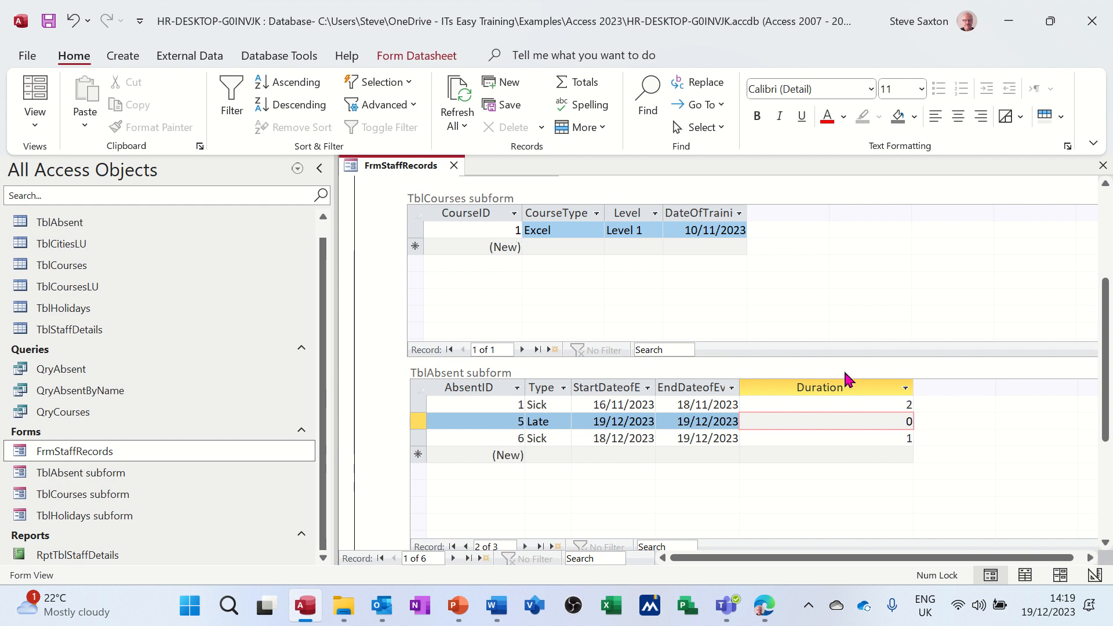
drag(1108, 381, 1109, 262)
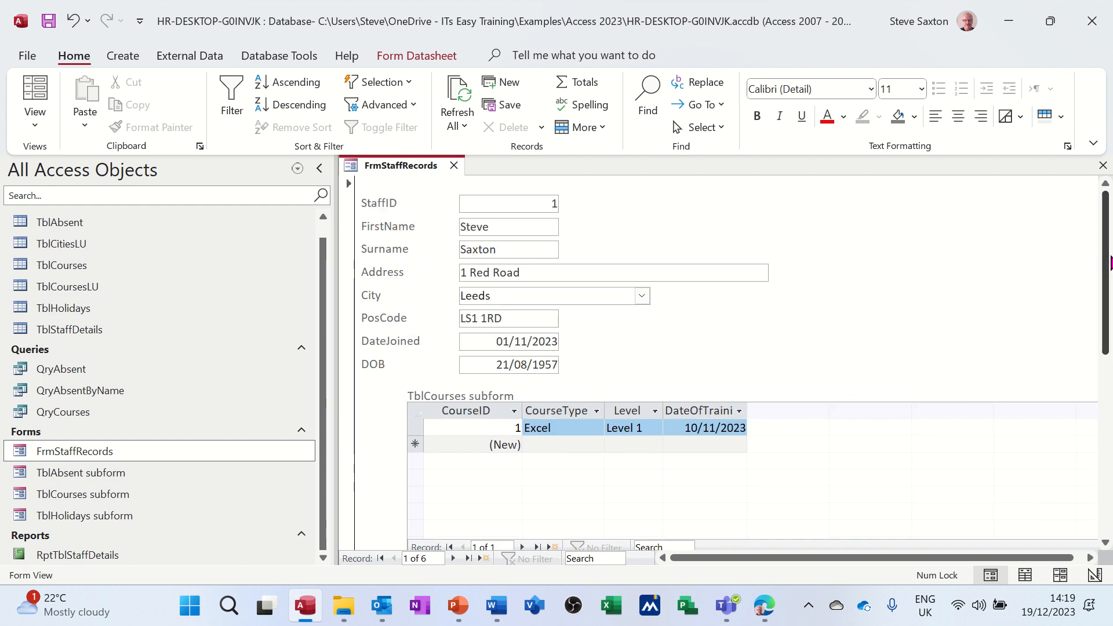
click(454, 166)
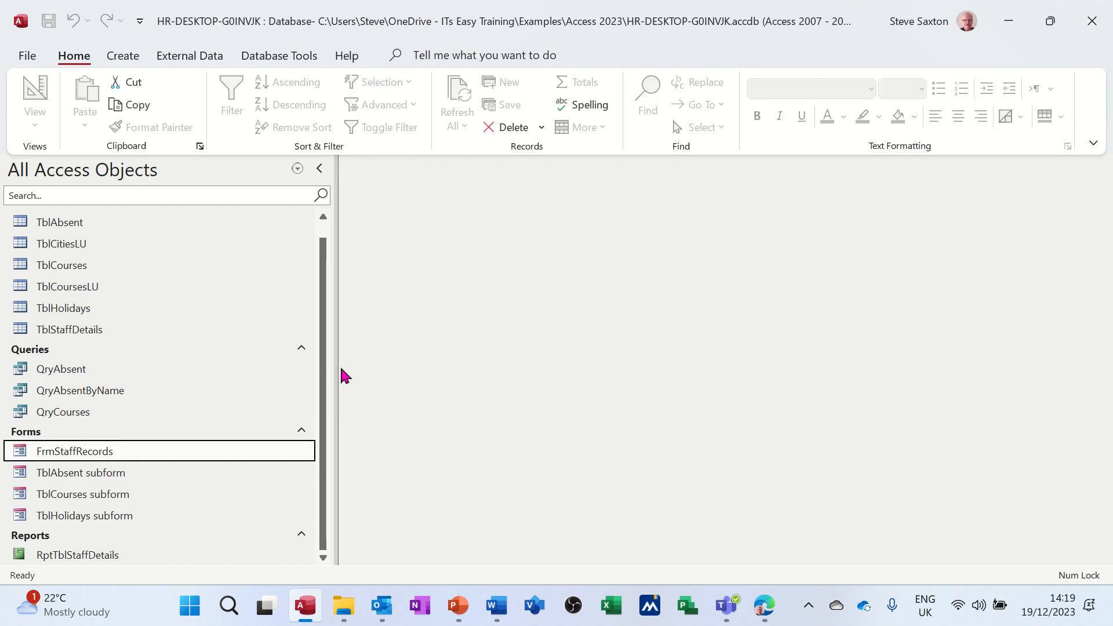
Step: Run RptTblStaffDetails for the first staff member's surname, check the absence types and durations, and close the report
double_click(99, 555)
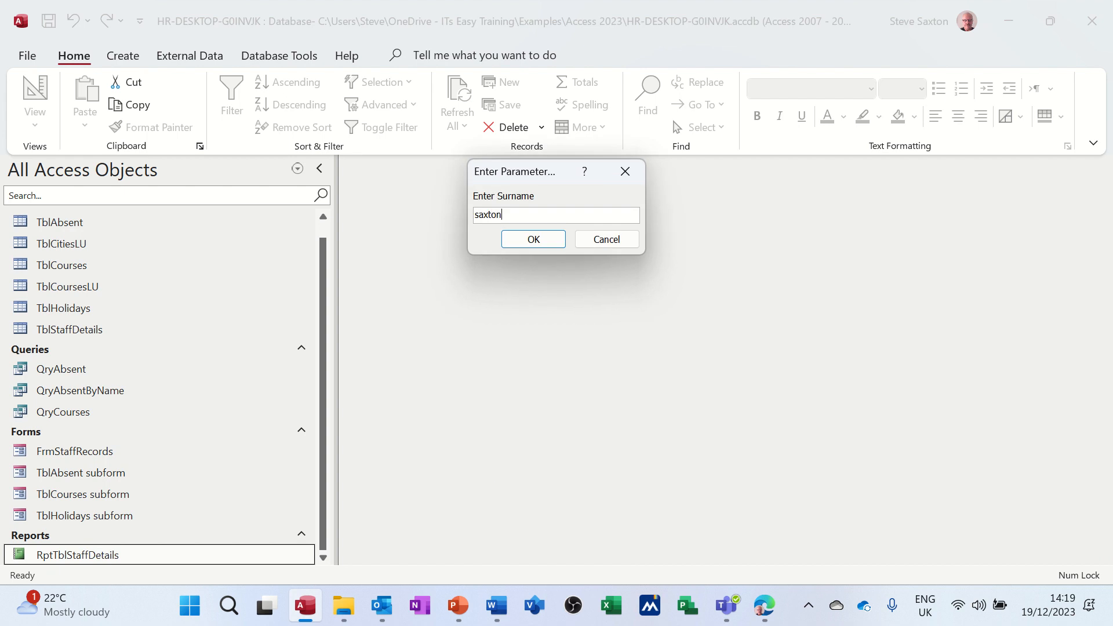
key(Return)
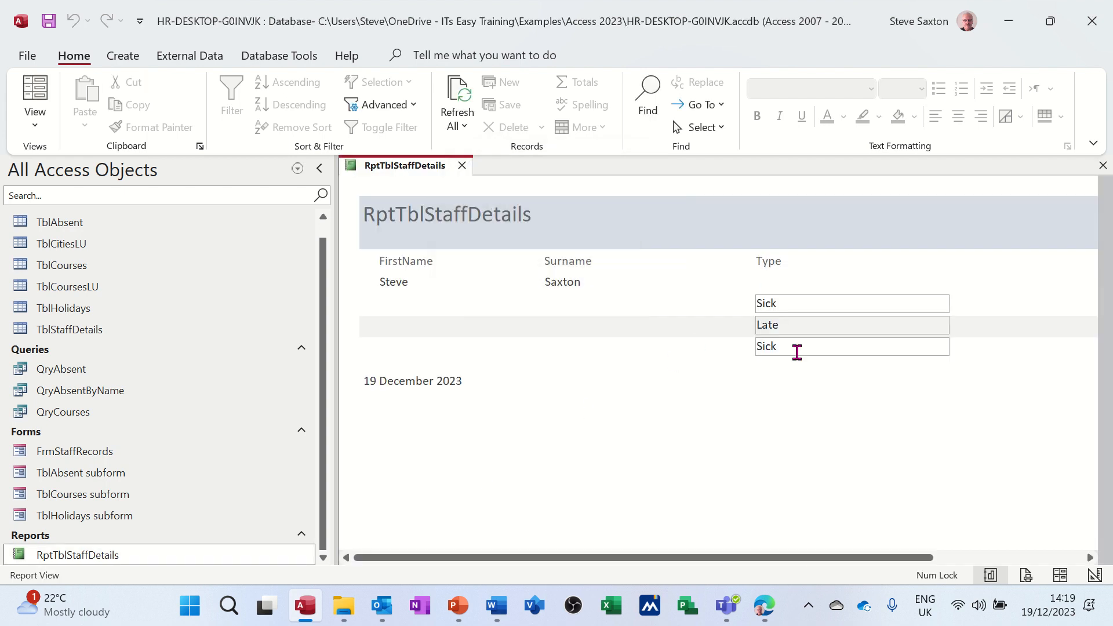
drag(698, 557, 851, 569)
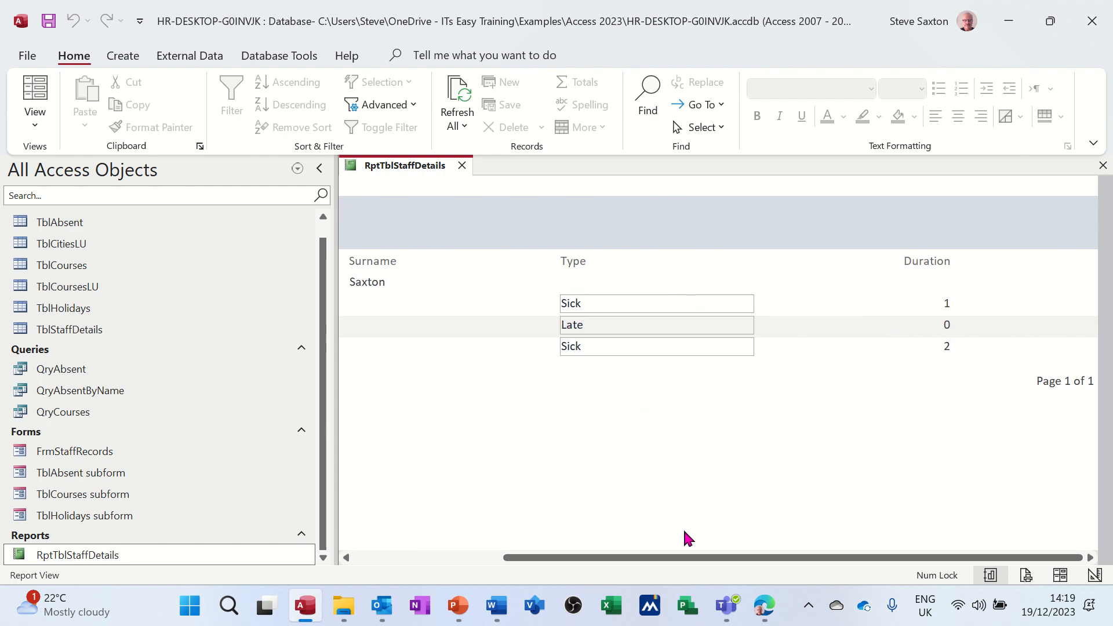
click(462, 166)
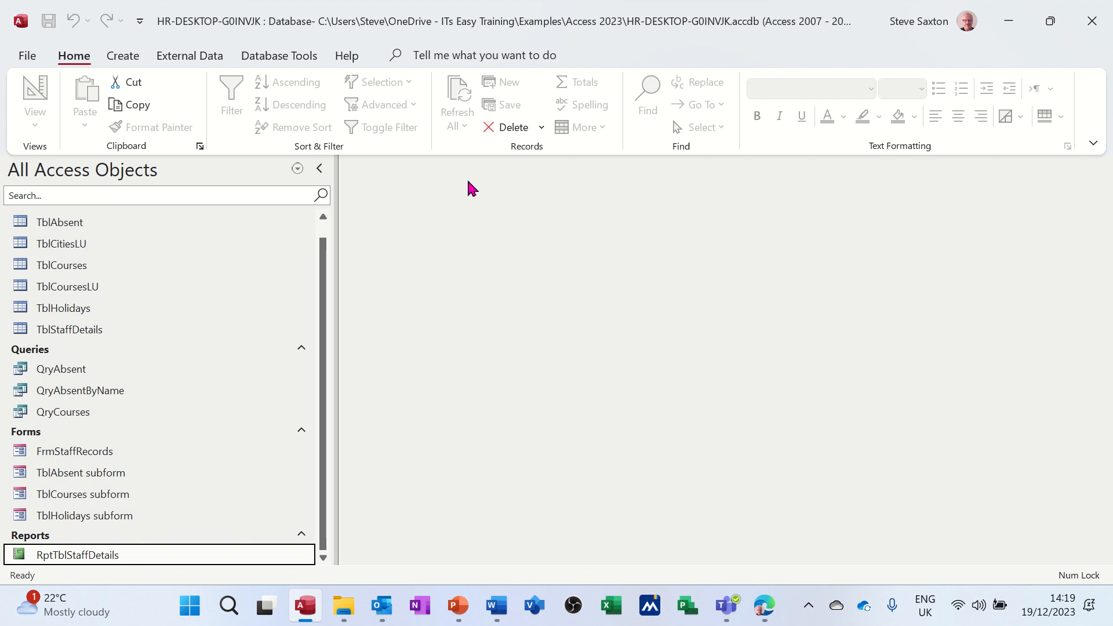